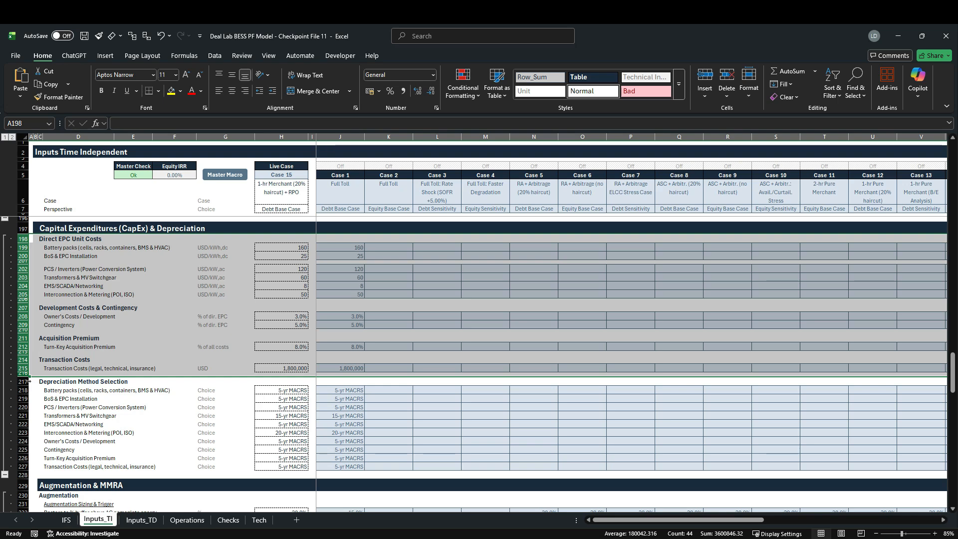
# Select the CapEx unit cost inputs G199:J215, and go to the Capital Expenditures (CapEx) section of the Operations sheet
pyautogui.moveTo(357, 247); pyautogui.dragTo(219, 374)
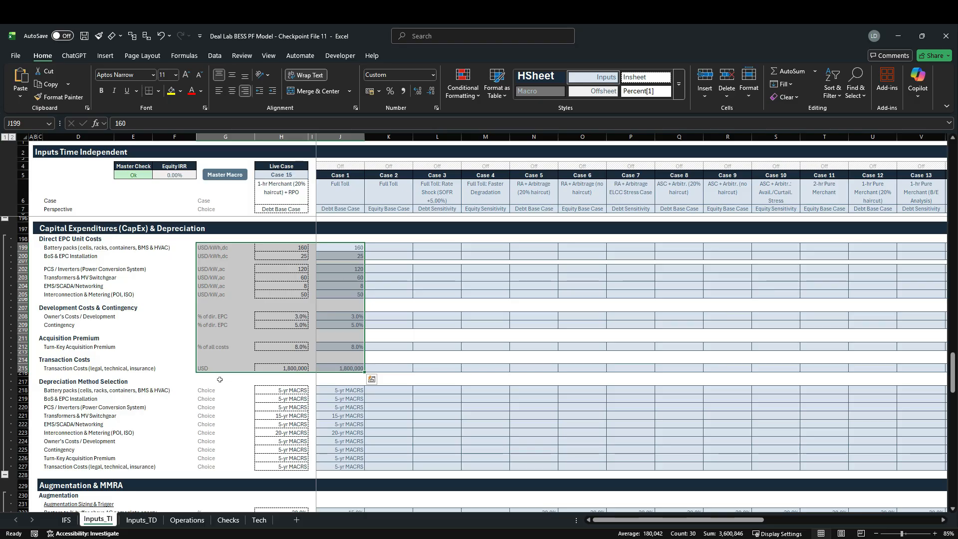
pyautogui.click(188, 519)
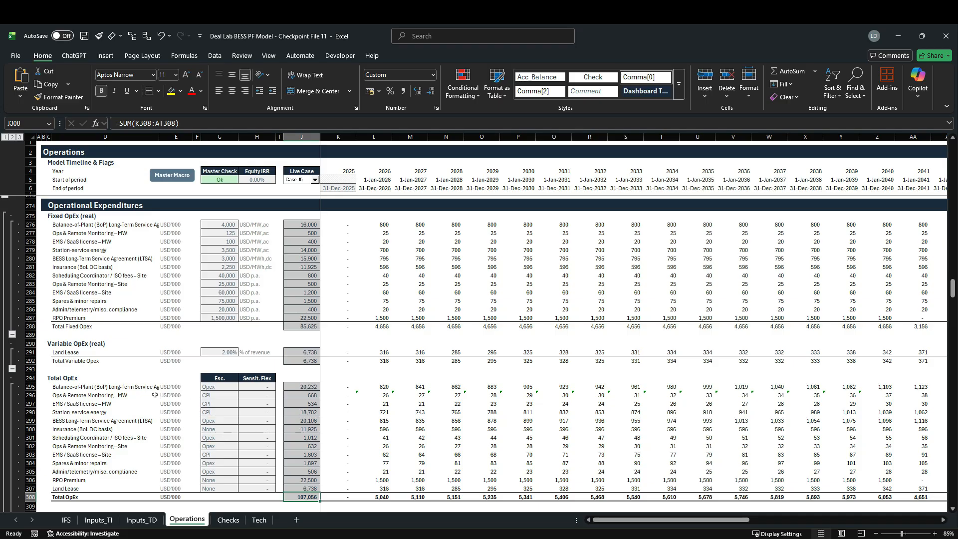
pyautogui.scroll(-2, 147, 405)
pyautogui.scroll(-10, 148, 406)
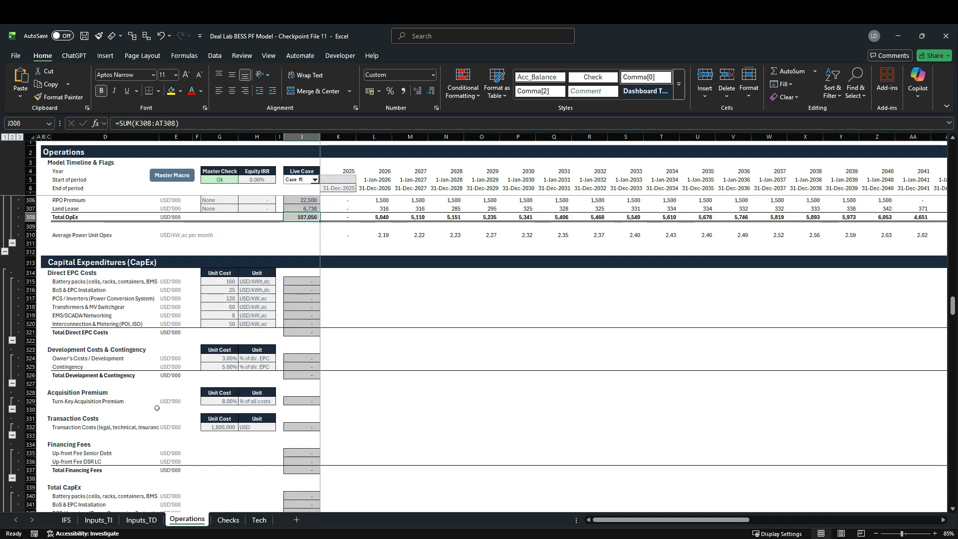
pyautogui.scroll(-1, 157, 408)
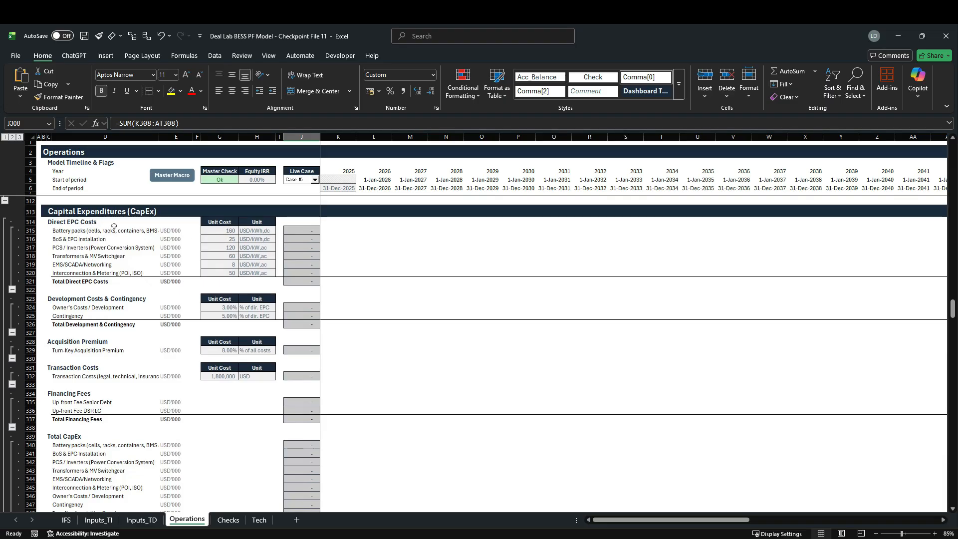
# Start the 2025 Battery packs formula in K315 with the Financial Close flag as a row-locked reference, =K$11
pyautogui.click(337, 230)
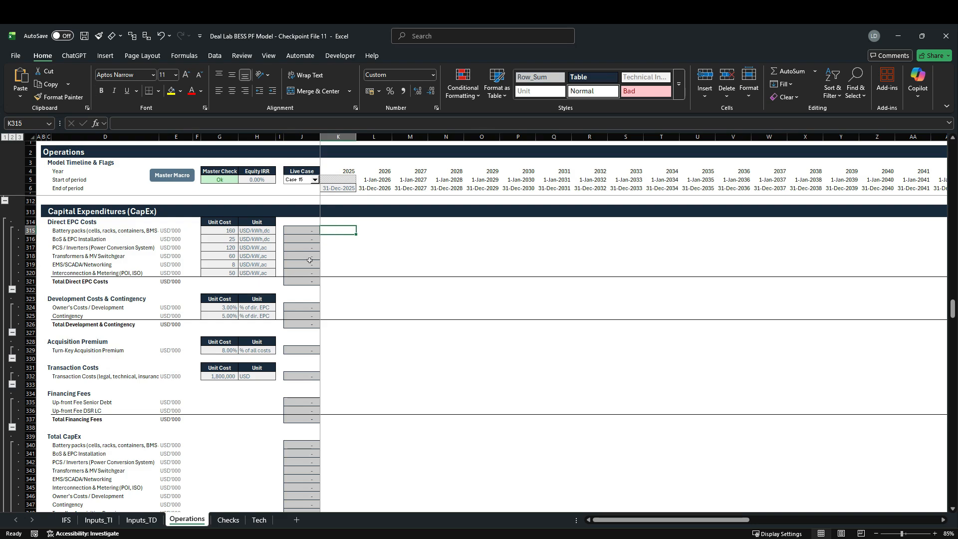
pyautogui.write('=')
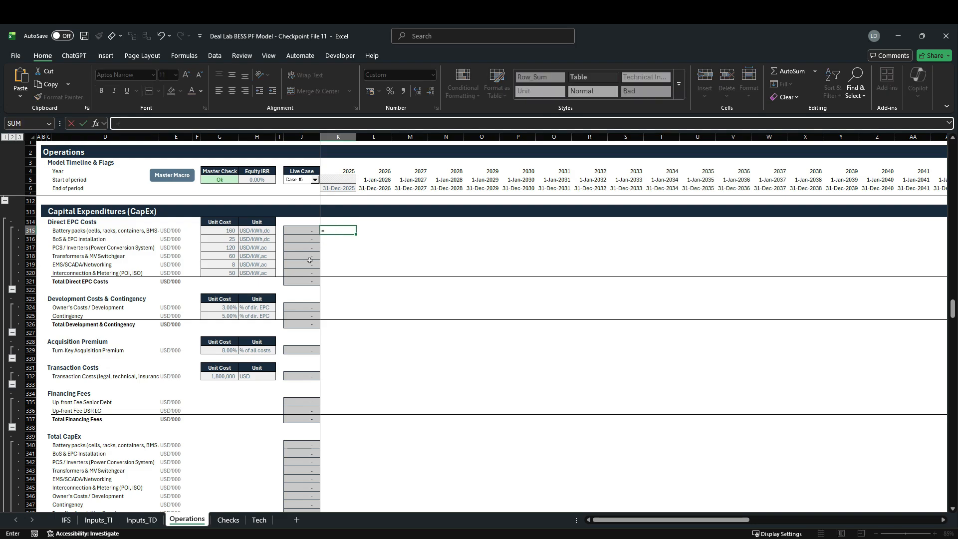
pyautogui.scroll(20, 309, 260)
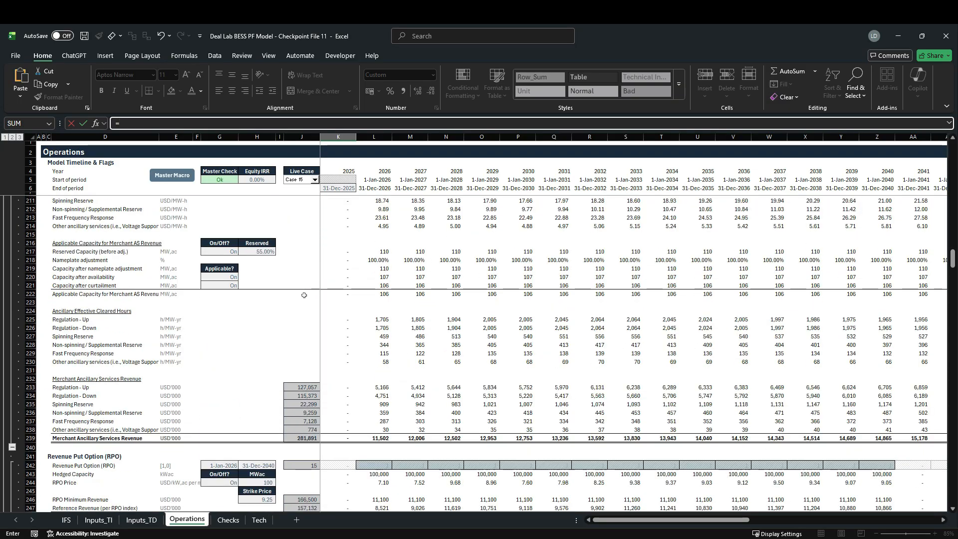
pyautogui.scroll(20, 304, 295)
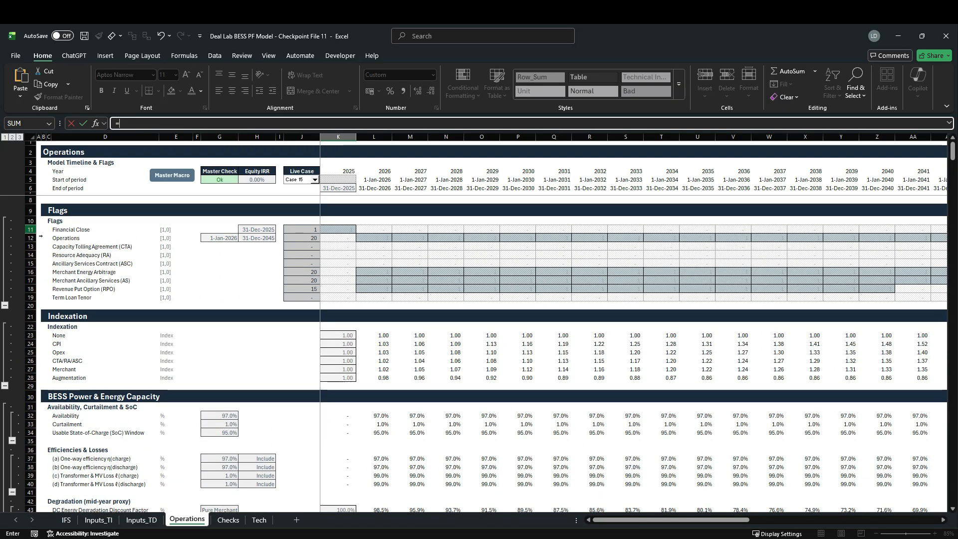
pyautogui.click(346, 230)
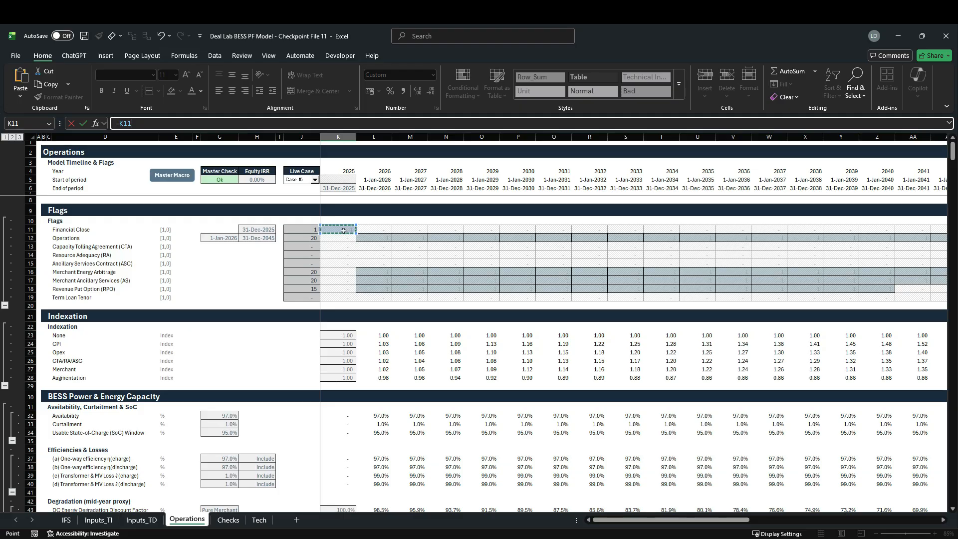
pyautogui.press('F4')
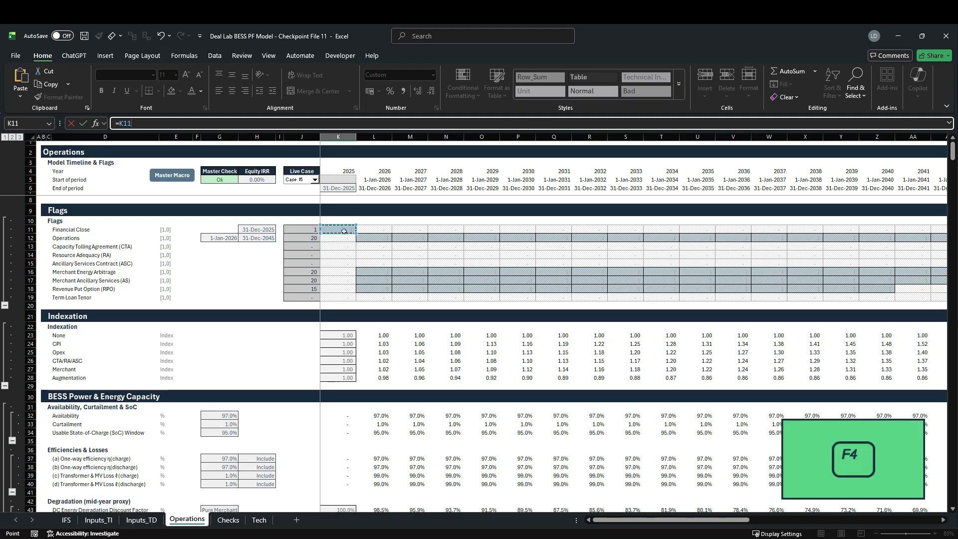
pyautogui.press('F4')
pyautogui.press('F4')
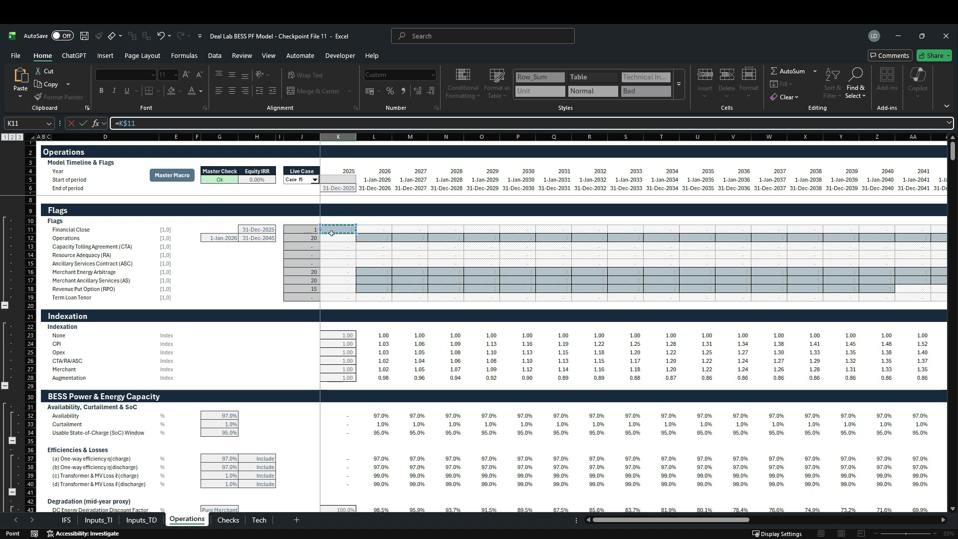
# Multiply the flag in the K315 formula by the Battery packs unit cost as a column-locked reference, $G315
pyautogui.write('*')
pyautogui.scroll(-20, 316, 287)
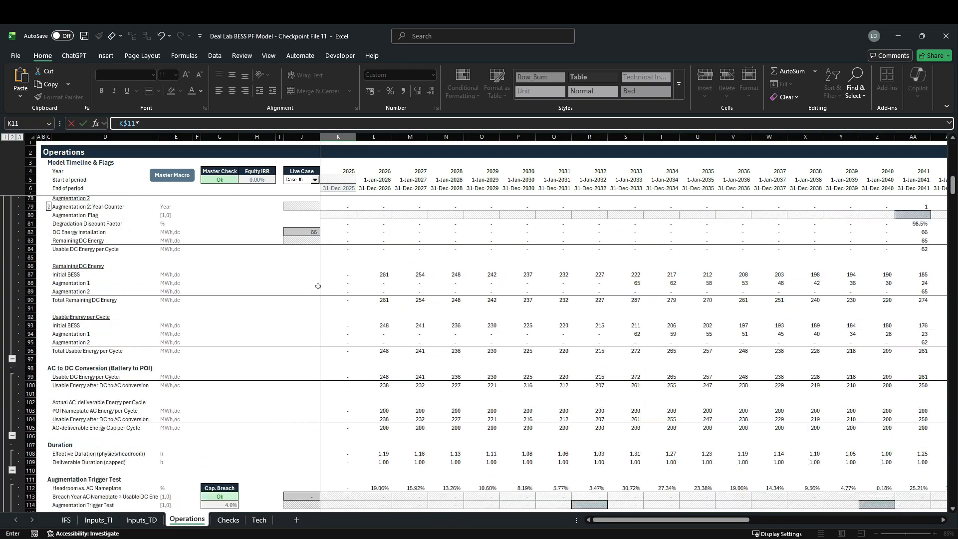
pyautogui.scroll(-20, 316, 286)
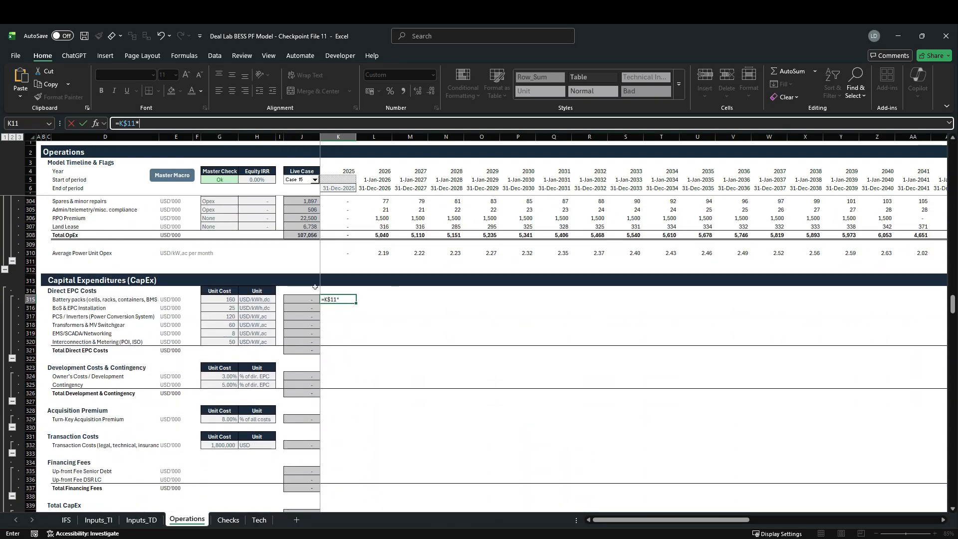
pyautogui.click(221, 301)
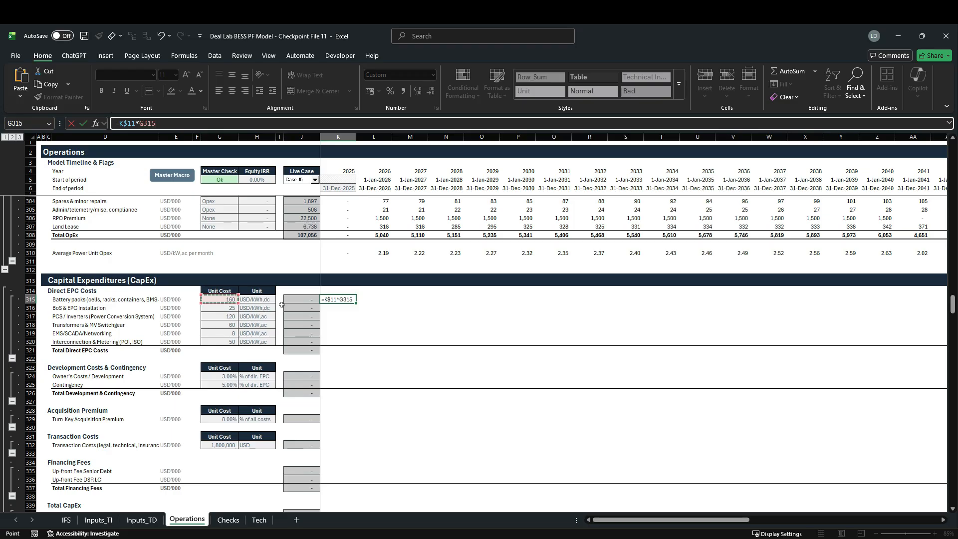
pyautogui.press('F4')
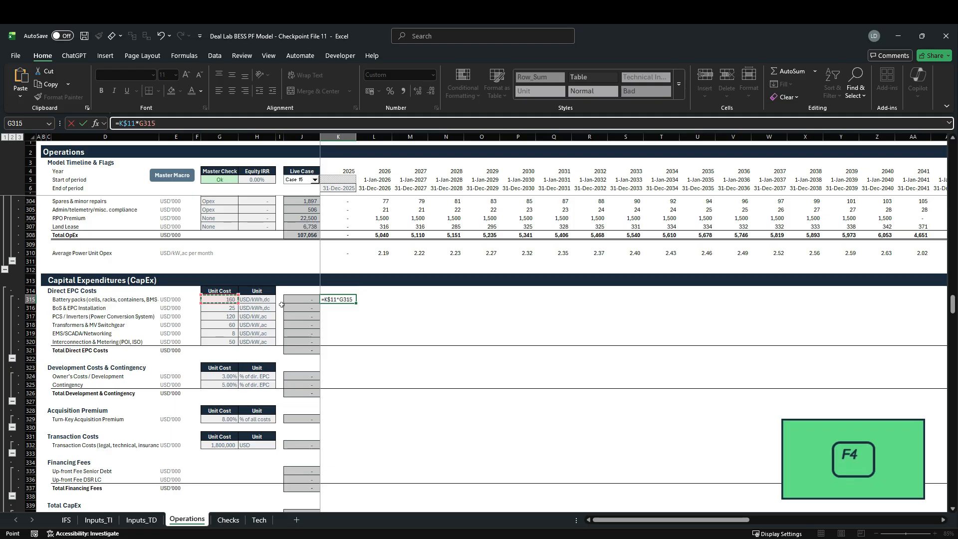
pyautogui.press('F4')
pyautogui.press('F4')
pyautogui.press('F4')
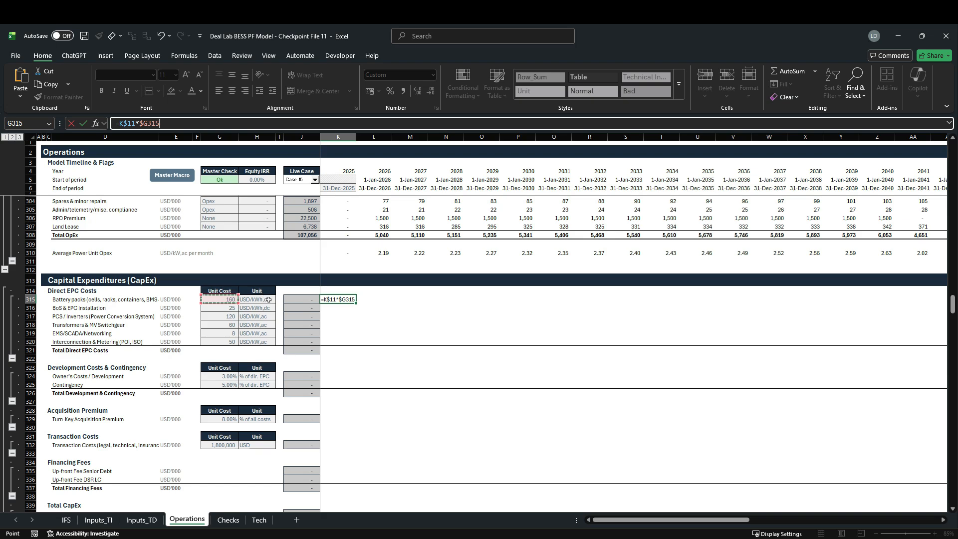
# Multiply by the initial BESS DC Energy BoL as absolute $G$66, and commit =K$11*$G315*$G$66 in K315
pyautogui.write('*')
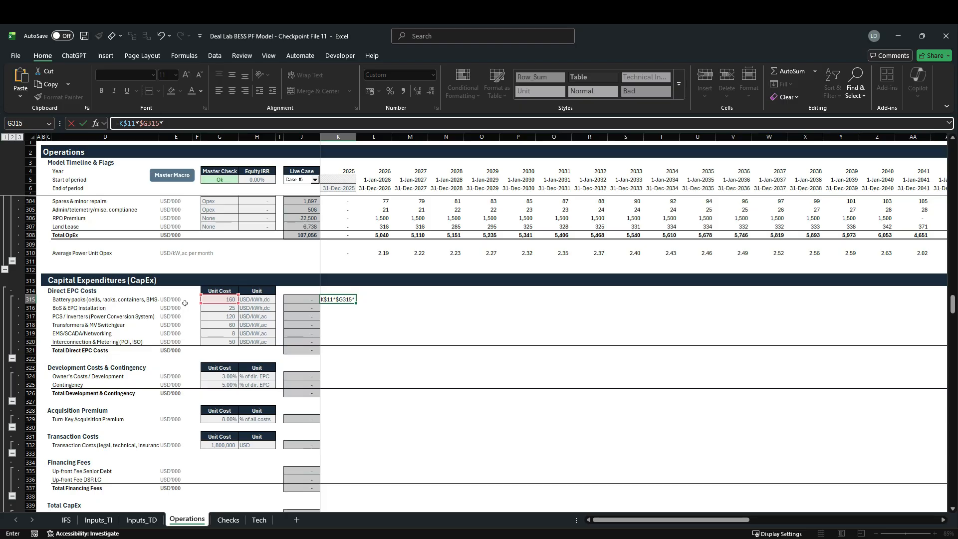
pyautogui.scroll(8, 223, 346)
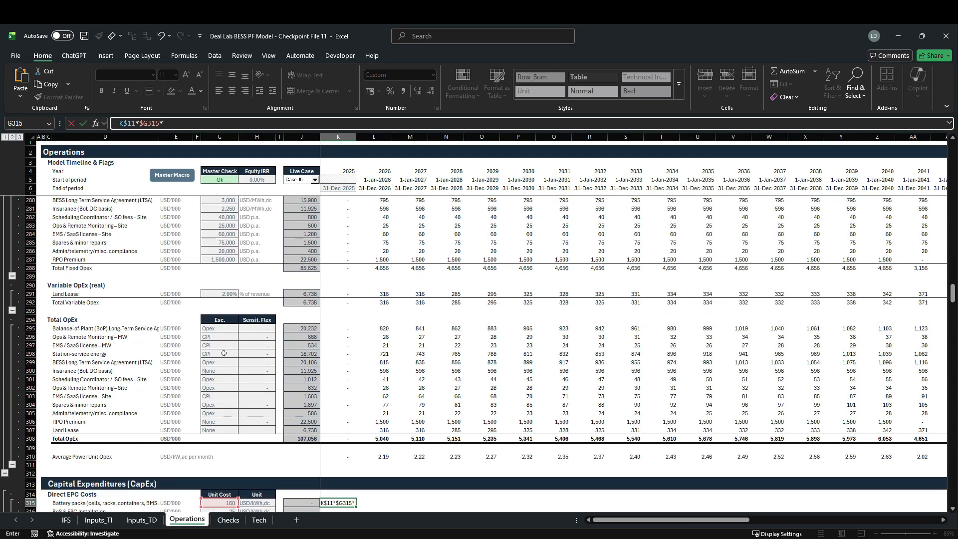
pyautogui.scroll(20, 224, 353)
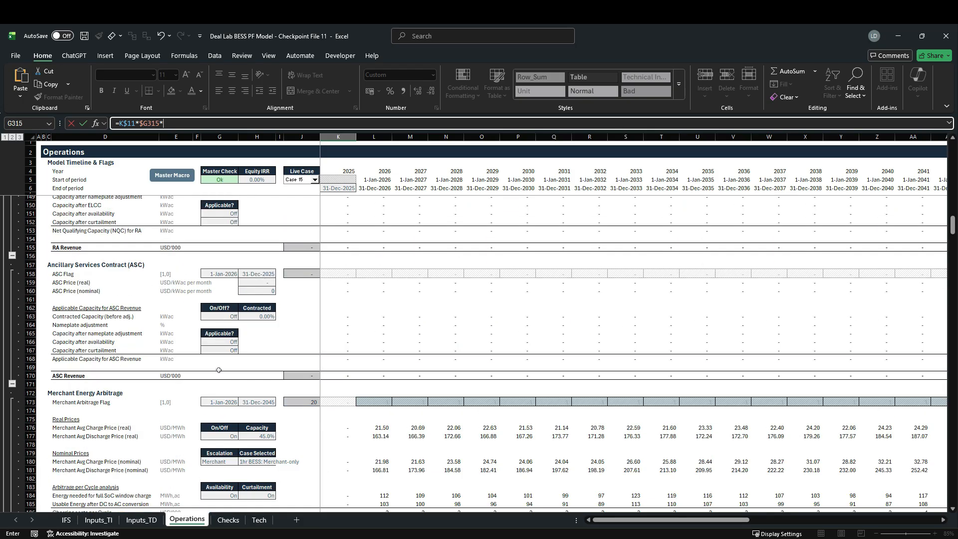
pyautogui.scroll(20, 218, 369)
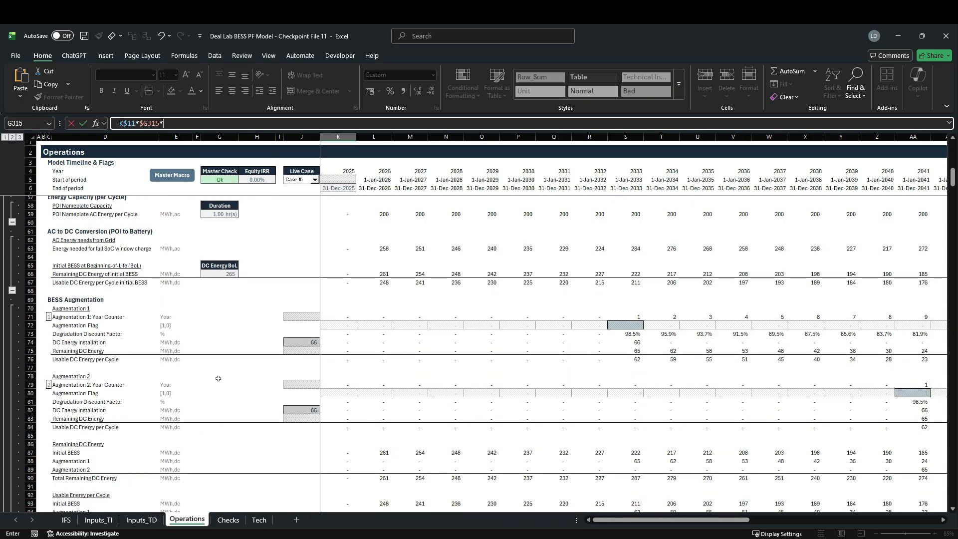
pyautogui.scroll(4, 218, 378)
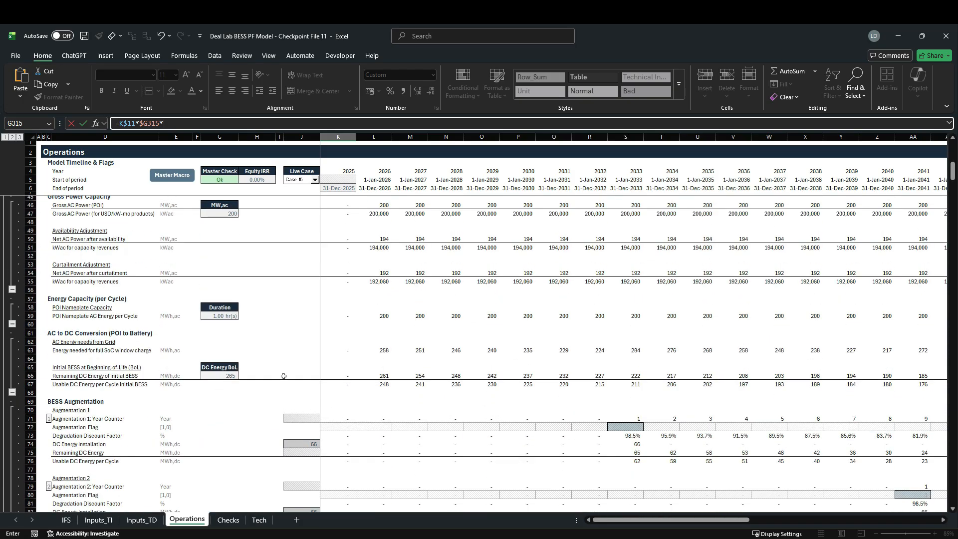
pyautogui.click(231, 377)
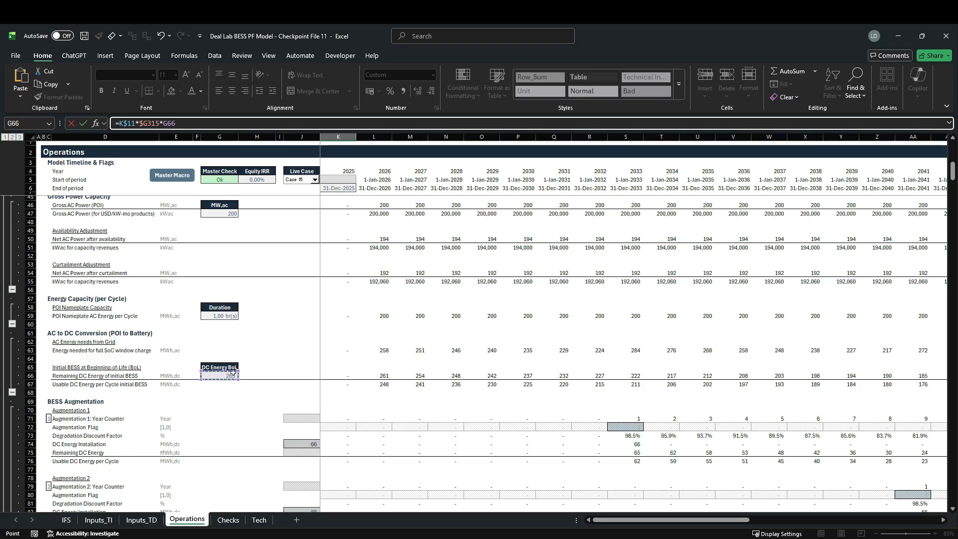
pyautogui.press('F4')
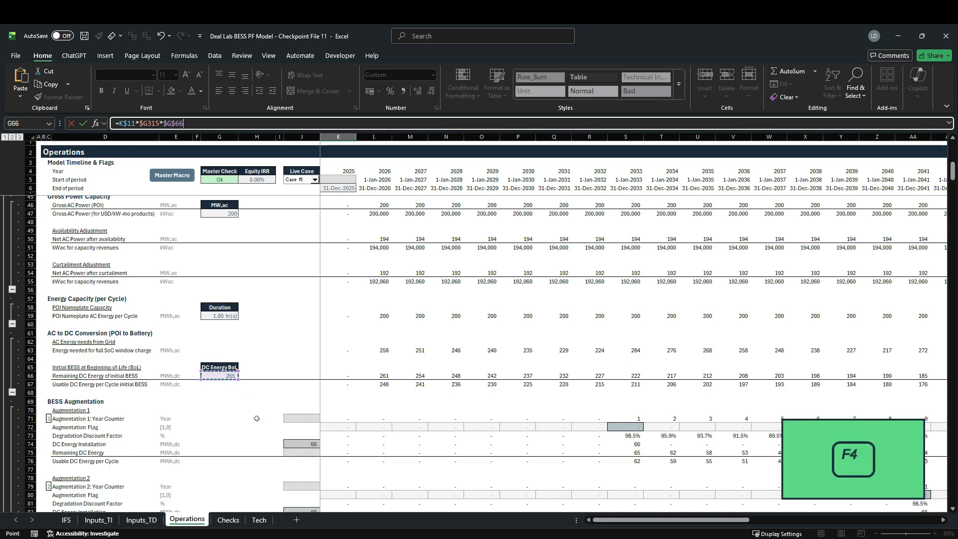
pyautogui.hotkey('ctrl', 'Return')
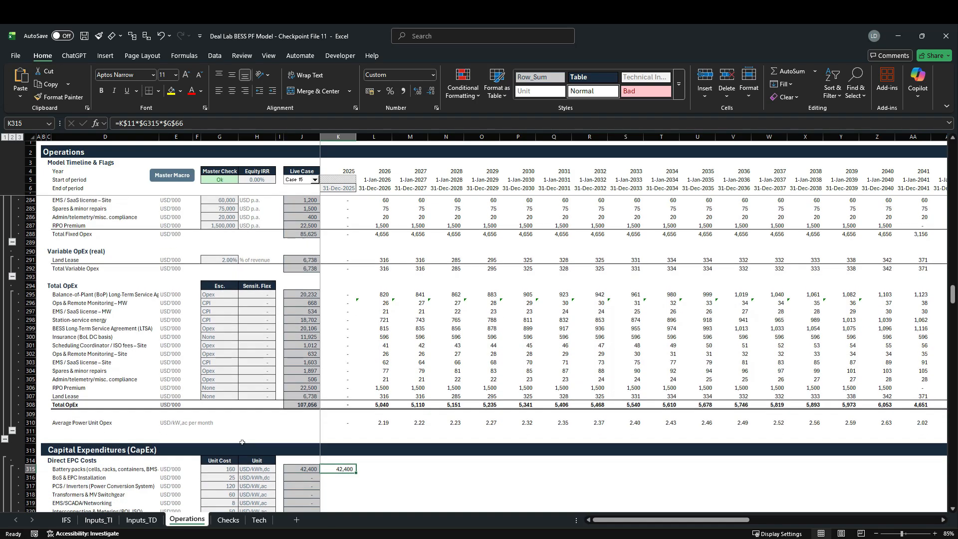
# Fill the Battery packs formula down to BoS & EPC Installation, and fill both rows across the timeline through 2060
pyautogui.scroll(-5, 242, 442)
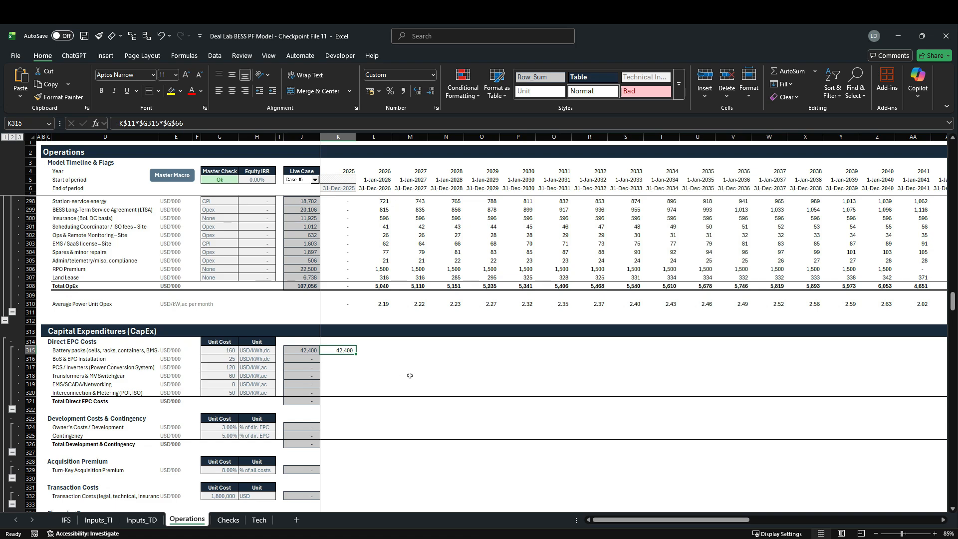
pyautogui.press('Down')
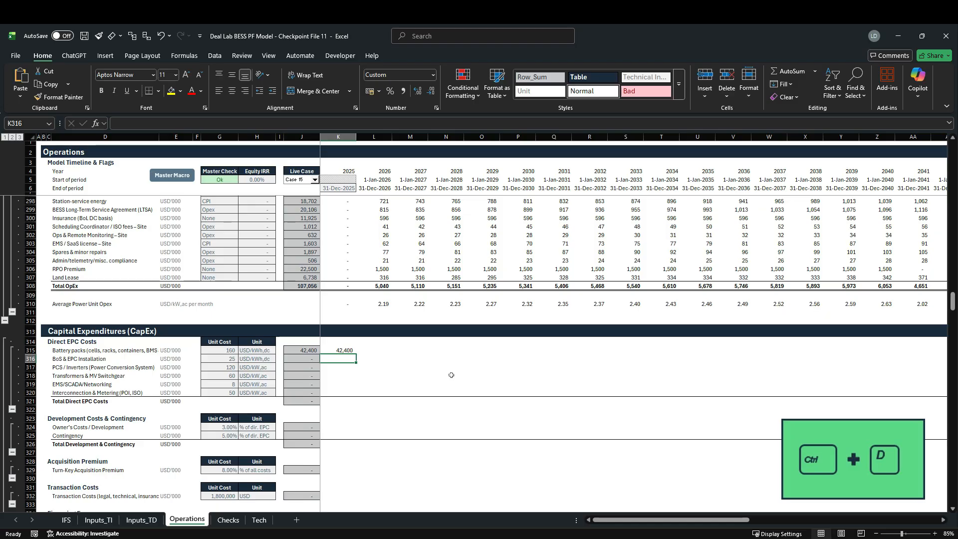
pyautogui.hotkey('ctrl', 'd')
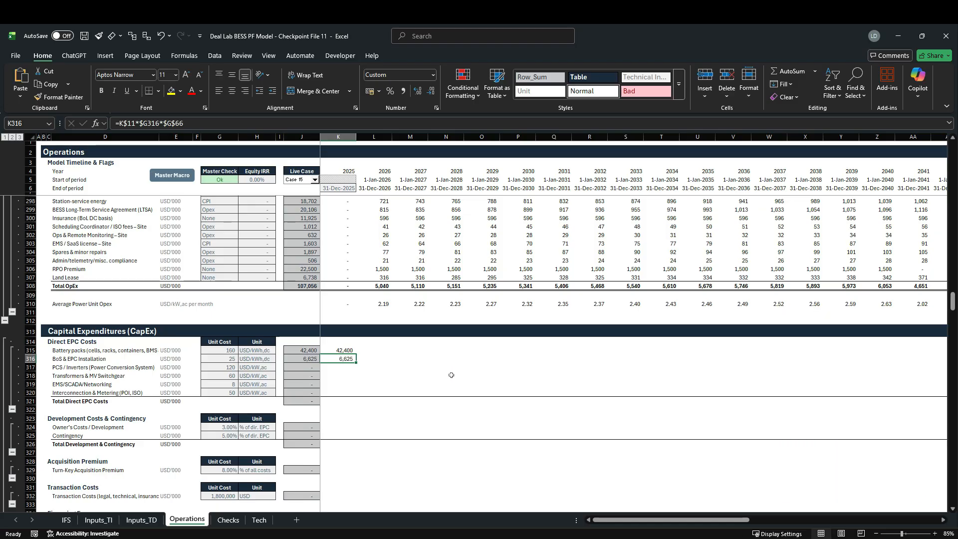
pyautogui.hotkey('shift', 'Up')
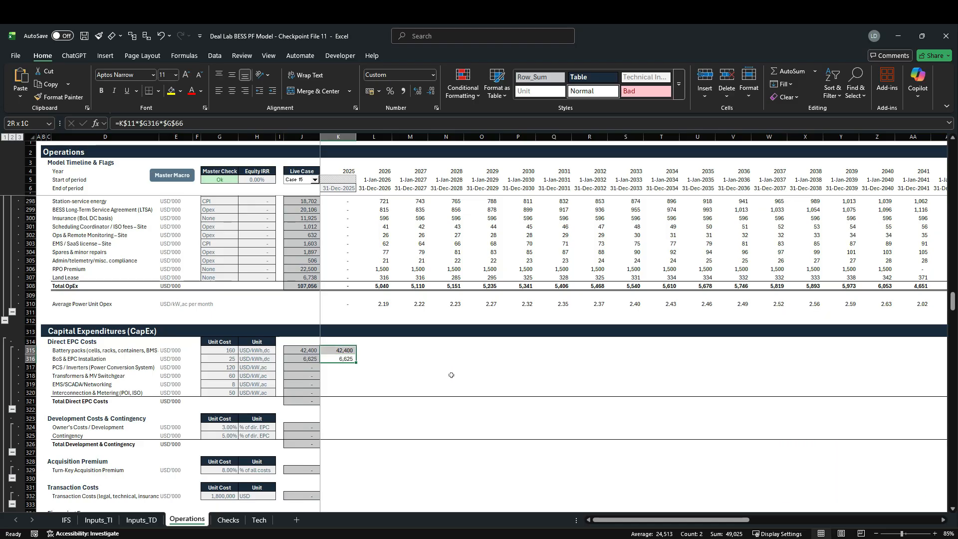
pyautogui.hotkey('ctrl', 'shift', 'Right')
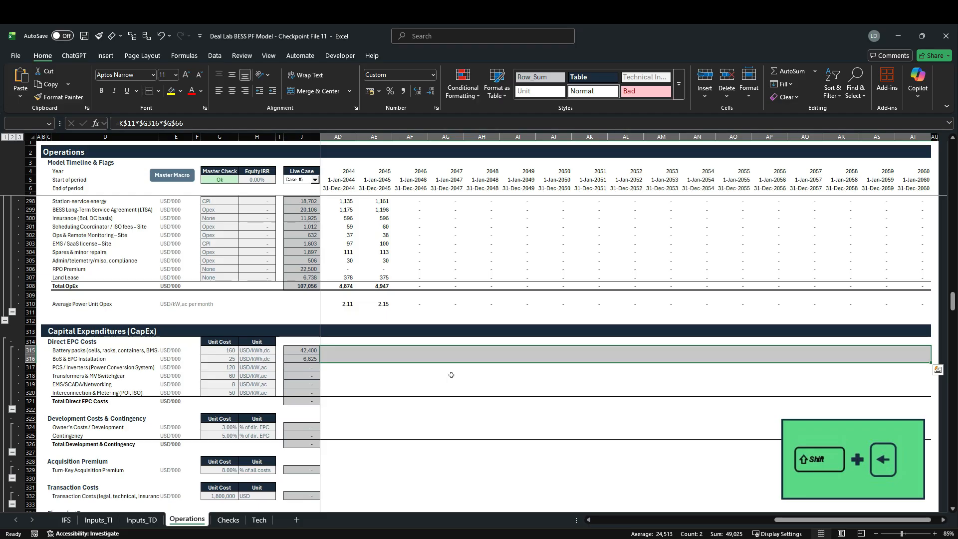
pyautogui.hotkey('ctrl', 'r')
pyautogui.hotkey('shift', 'BackSpace')
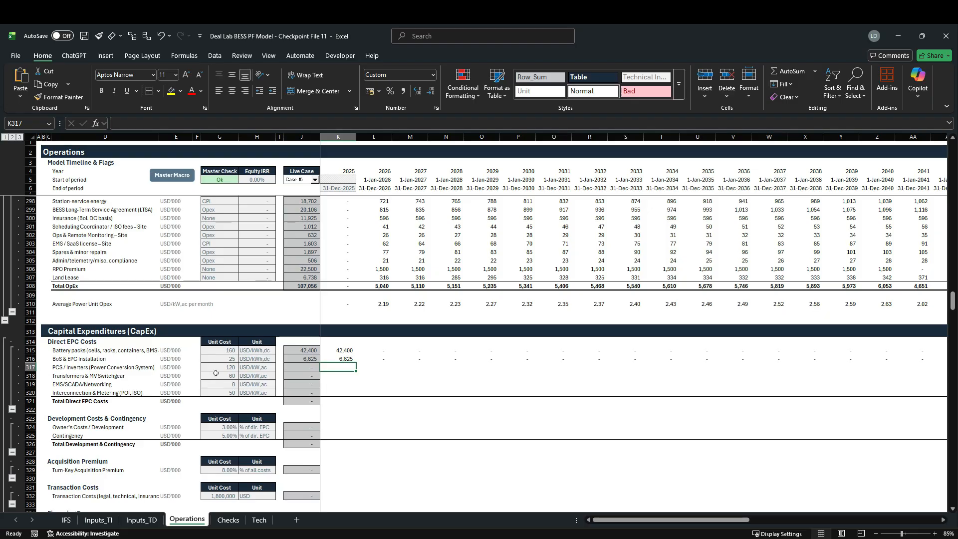
# Start the 2025 PCS / Inverters formula in K317 with the Financial Close flag as a row-locked reference, =K$11
pyautogui.write('=')
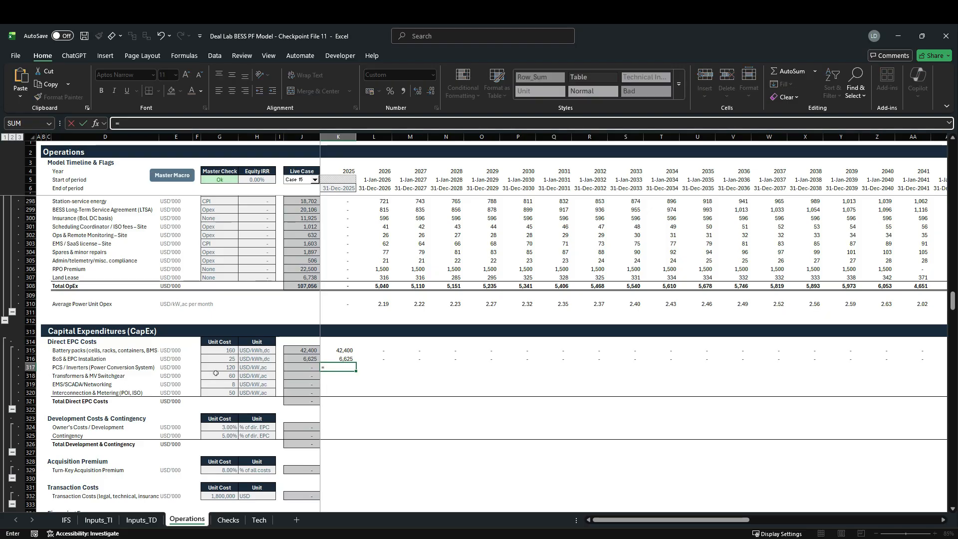
pyautogui.scroll(20, 216, 373)
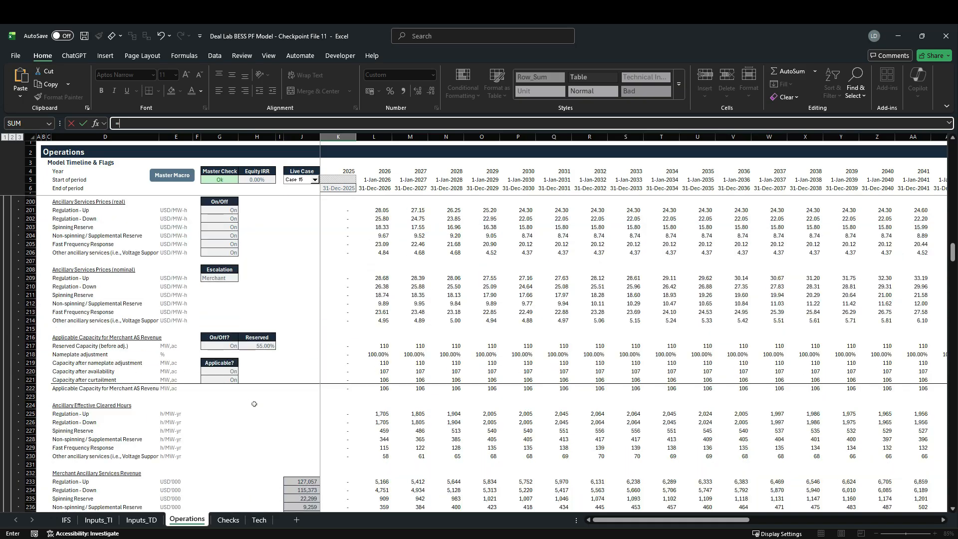
pyautogui.scroll(3, 254, 404)
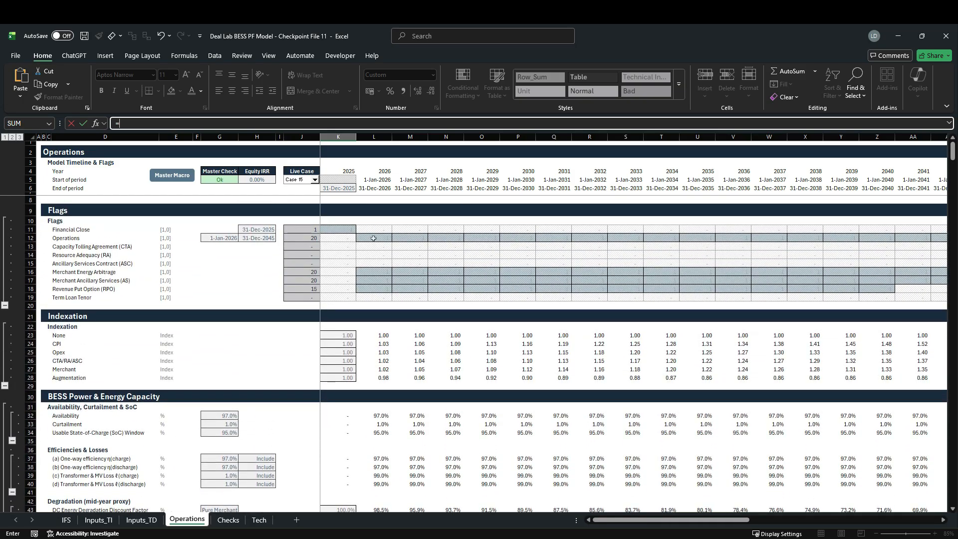
pyautogui.click(338, 230)
pyautogui.press('F4')
pyautogui.press('F4')
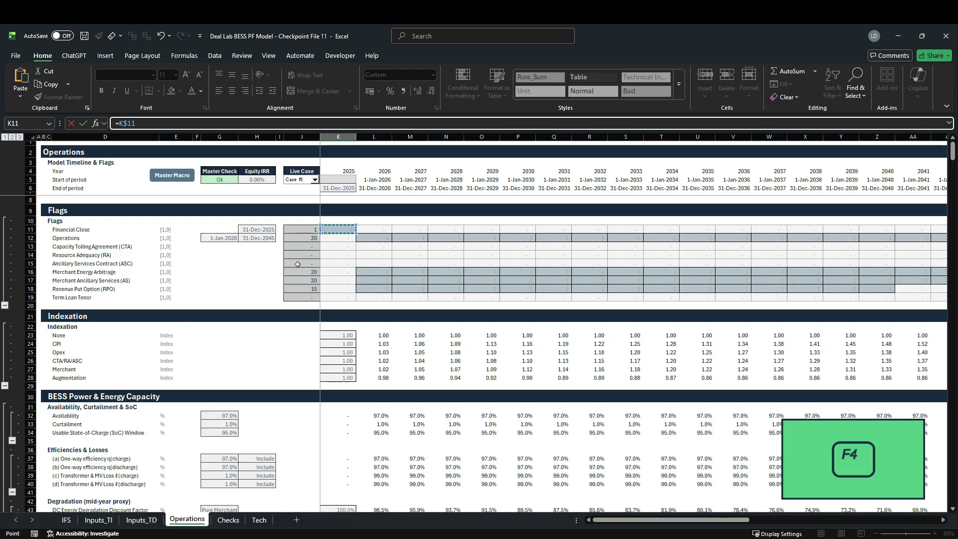
# Multiply the flag in the K317 formula by the PCS / Inverters unit cost as a column-locked reference, $G317
pyautogui.write('*')
pyautogui.scroll(-20, 297, 264)
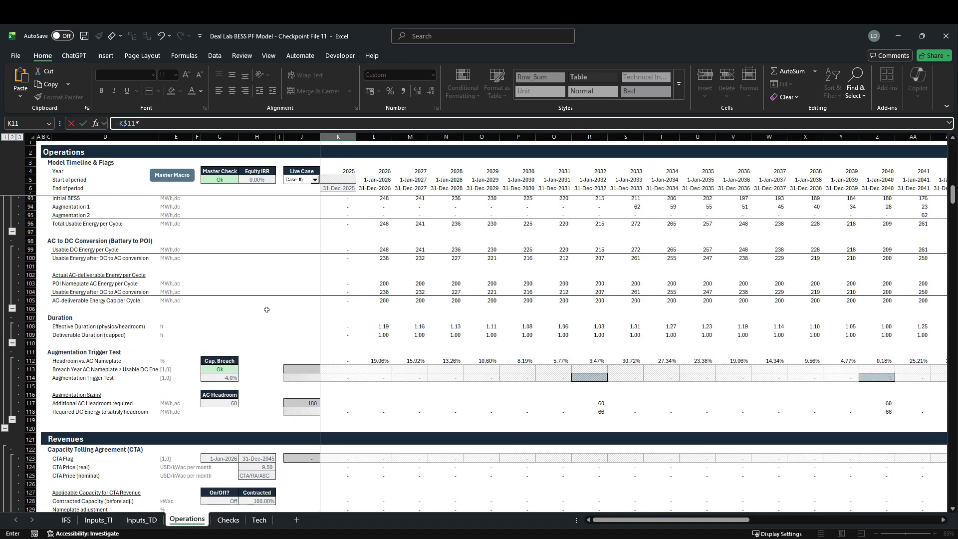
pyautogui.scroll(-20, 268, 314)
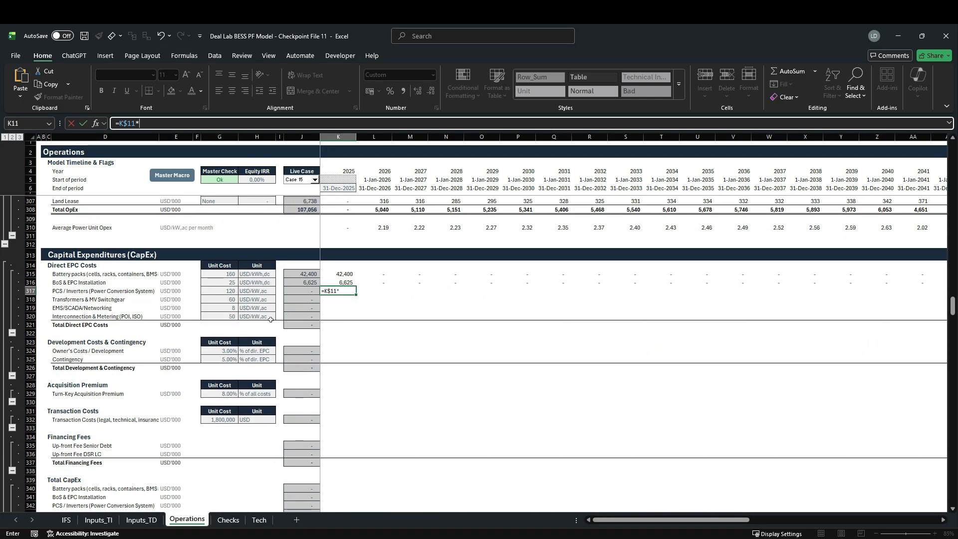
pyautogui.click(231, 291)
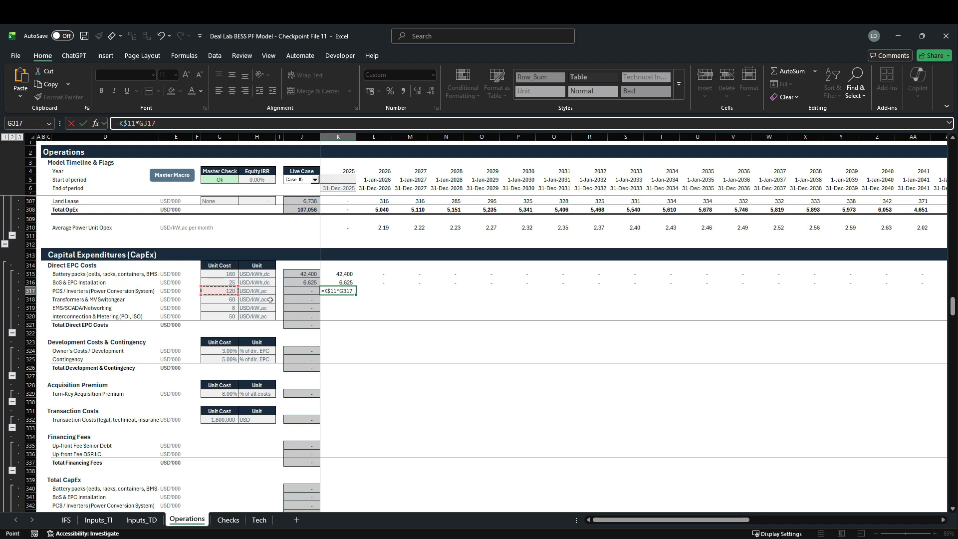
pyautogui.press('F4')
pyautogui.press('F4')
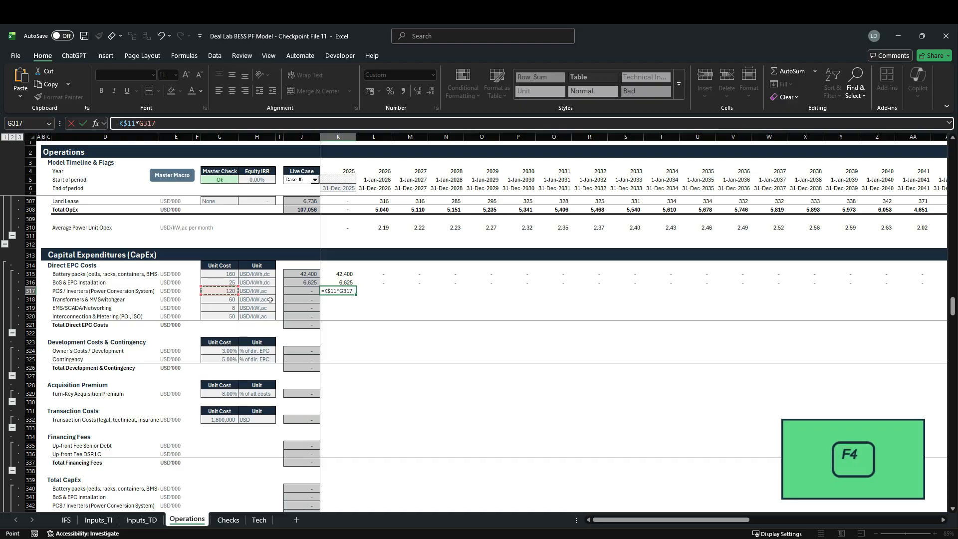
pyautogui.press('F4')
# Multiply by the gross AC power capacity in MW as absolute $G$47, and commit =K$11*$G317*$G$47 in K317
pyautogui.write('*')
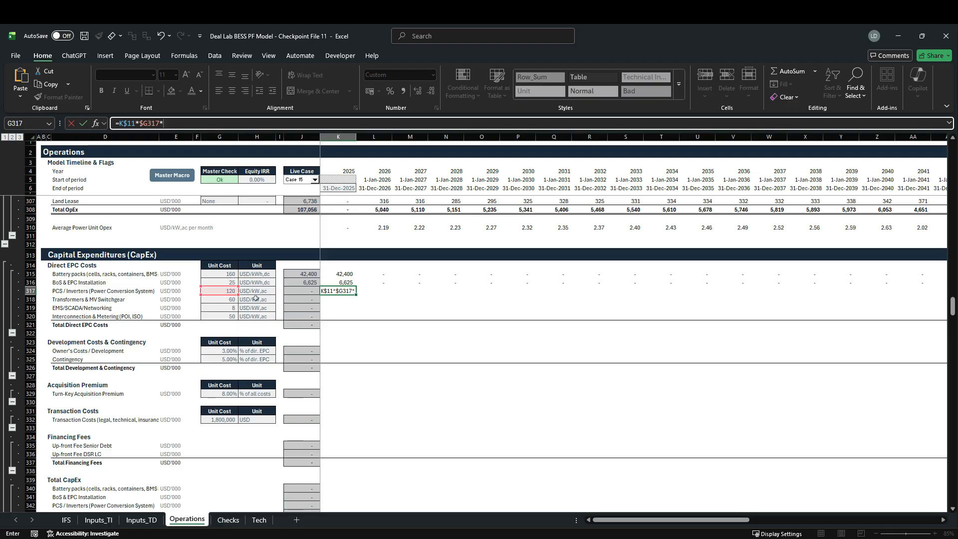
pyautogui.scroll(8, 271, 319)
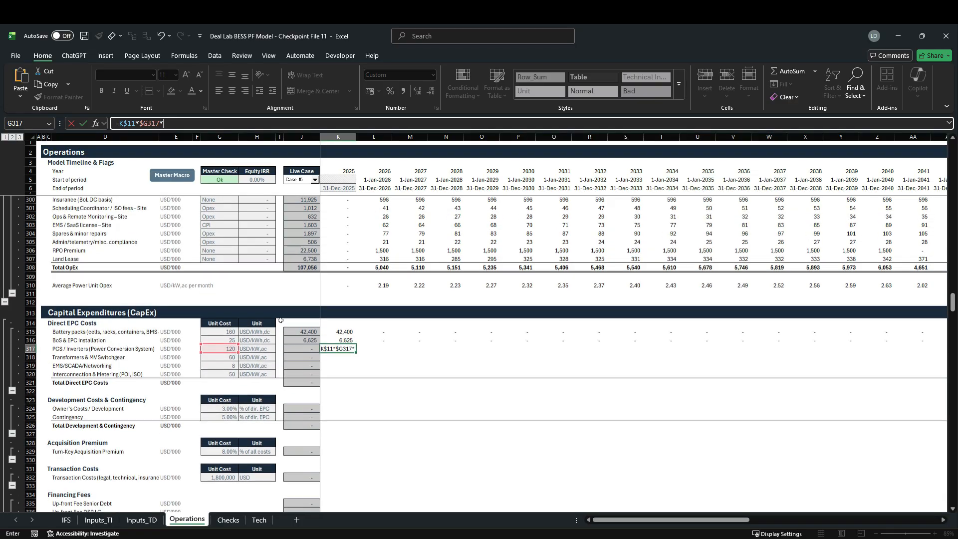
pyautogui.scroll(20, 272, 336)
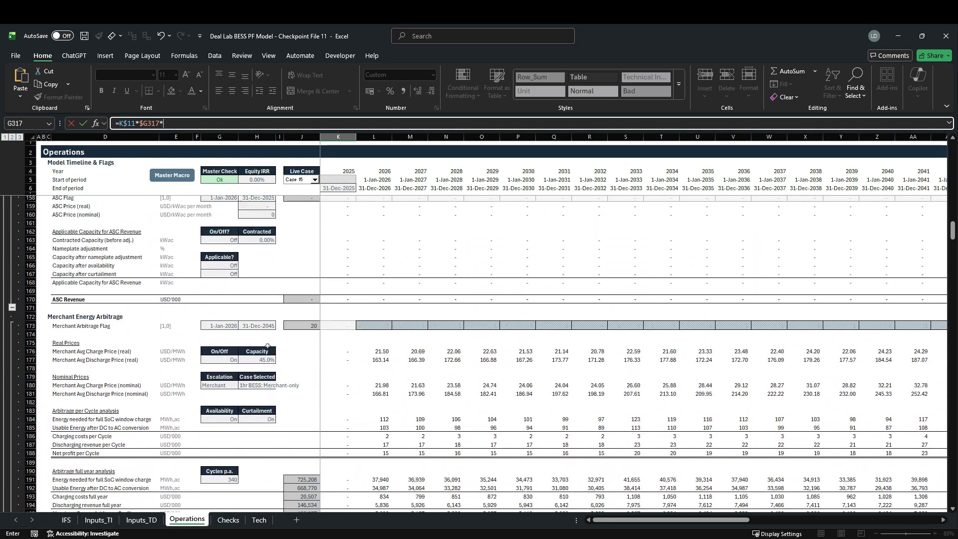
pyautogui.scroll(18, 266, 350)
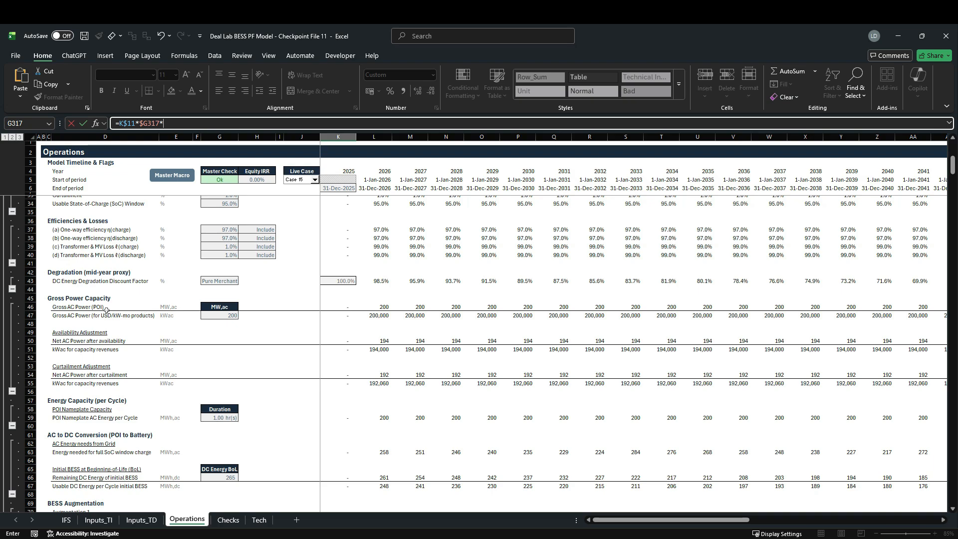
pyautogui.click(221, 317)
pyautogui.press('F4')
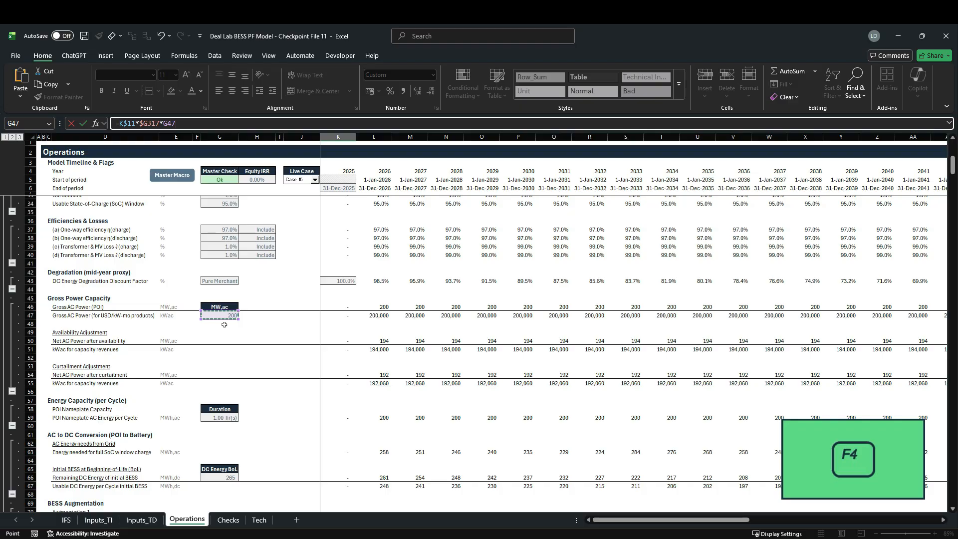
pyautogui.press('F4')
pyautogui.press('Return')
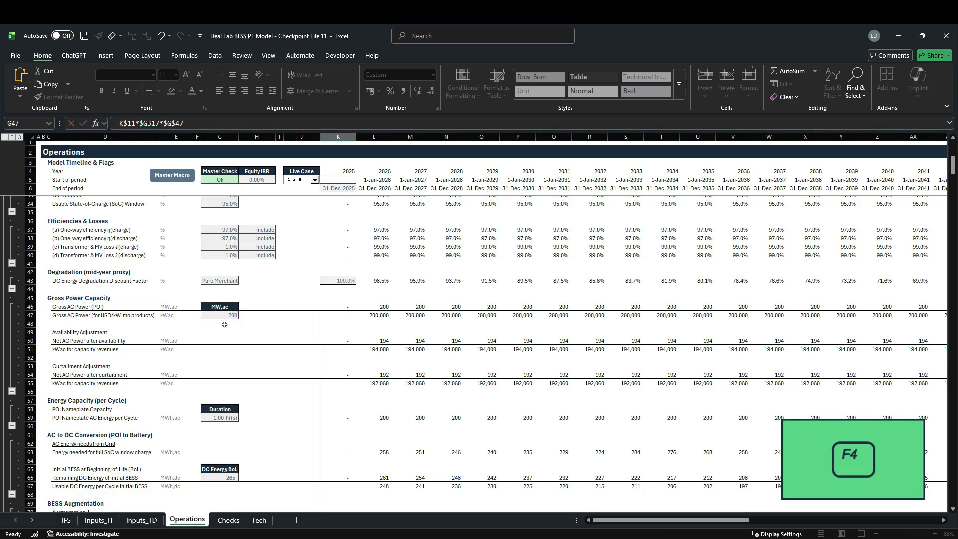
# Copy the K317 formula and paste it as formulas only down to Interconnection & Metering in K320
pyautogui.scroll(-2, 225, 336)
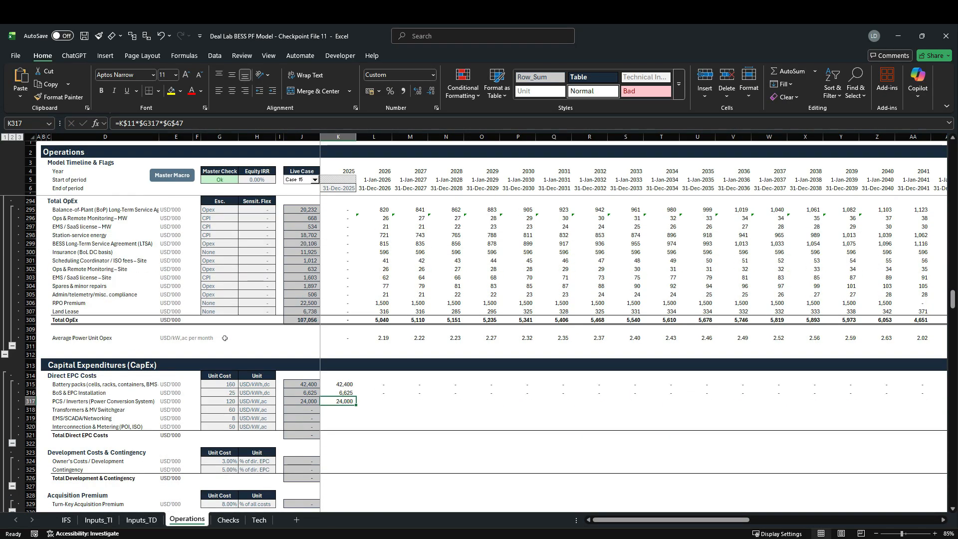
pyautogui.scroll(-1, 217, 338)
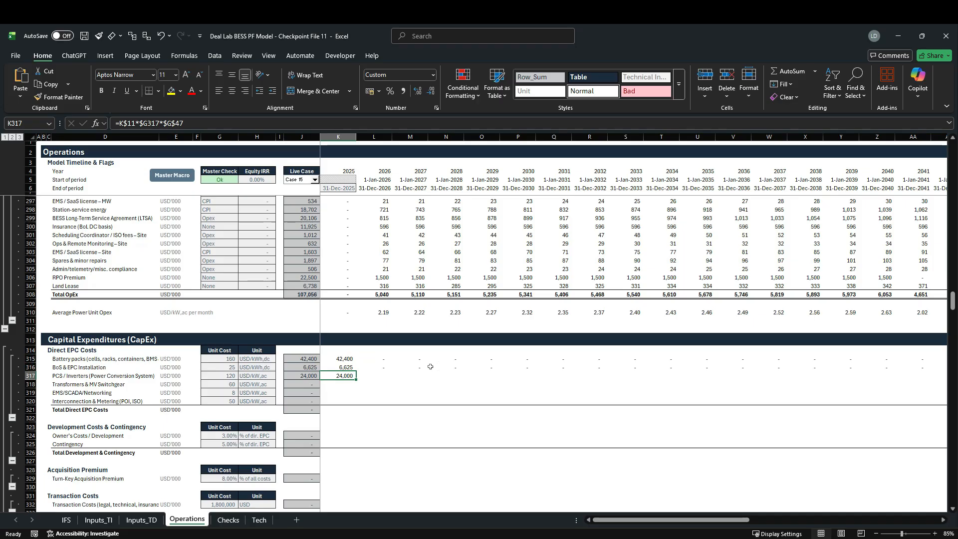
pyautogui.hotkey('ctrl', 'c')
pyautogui.hotkey('shift', 'Down')
pyautogui.hotkey('shift', 'Down')
pyautogui.hotkey('shift', 'Down')
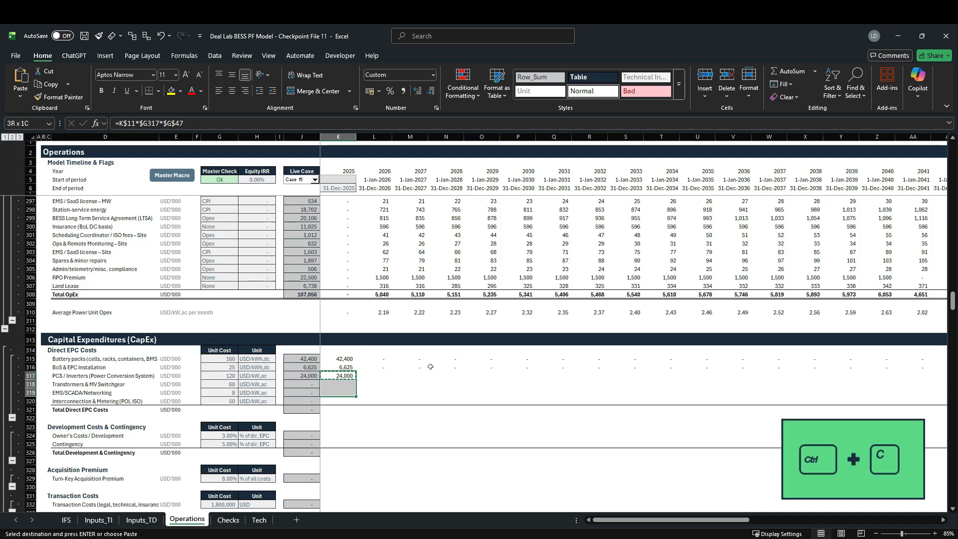
pyautogui.press('alt')
pyautogui.press('h')
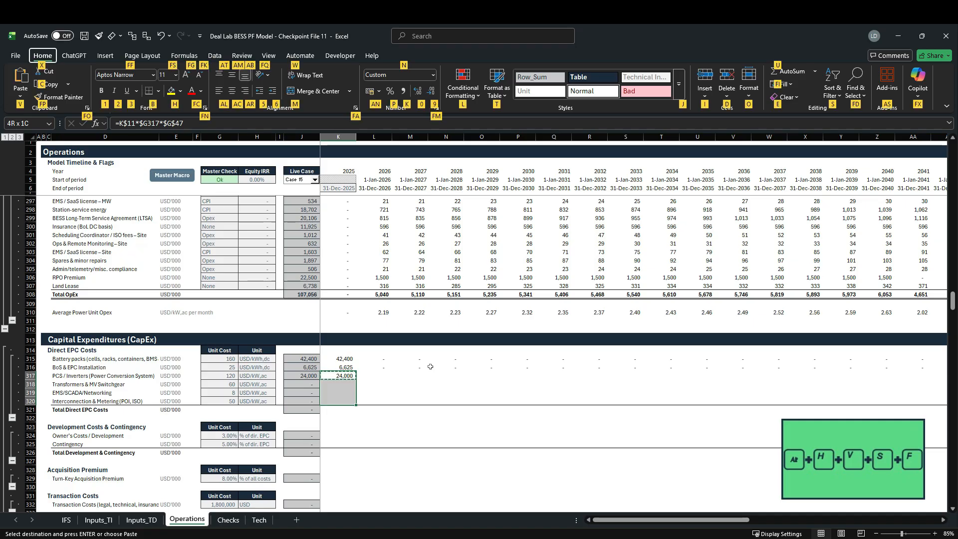
pyautogui.press('v')
pyautogui.press('s')
pyautogui.press('f')
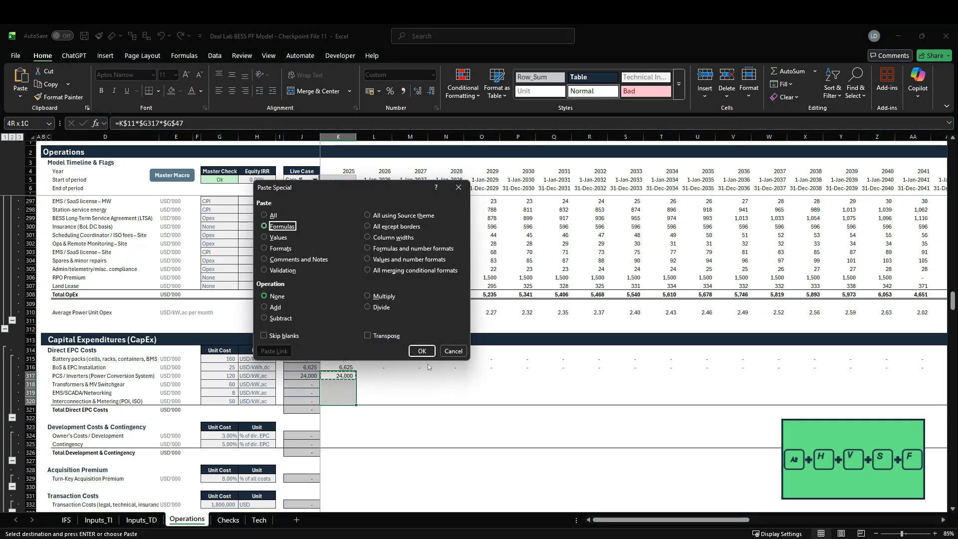
pyautogui.press('Return')
pyautogui.press('Escape')
# Fill all six Direct EPC Costs rows, K315 to K320, across the timeline through 2060
pyautogui.press('Up')
pyautogui.press('Up')
pyautogui.hotkey('shift', 'Down')
pyautogui.hotkey('shift', 'Down')
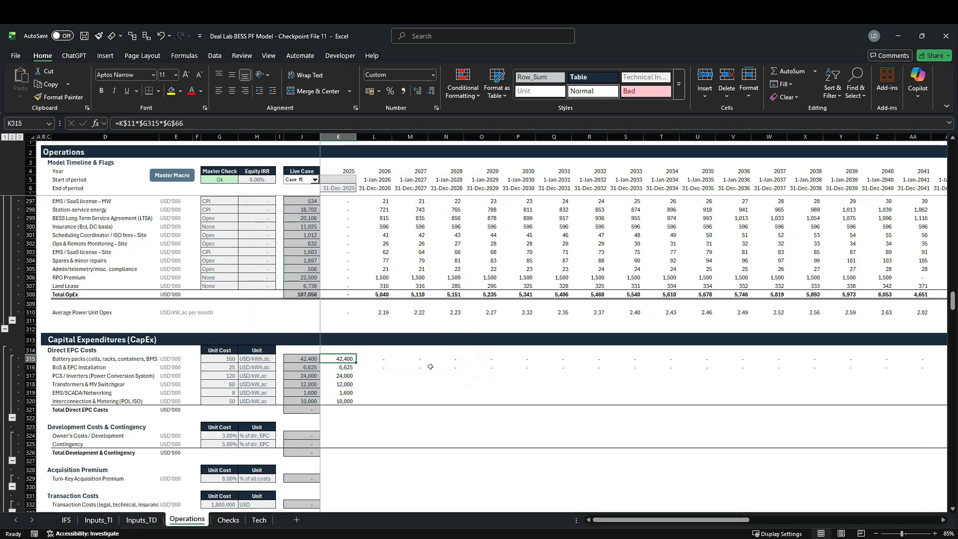
pyautogui.hotkey('shift', 'Down')
pyautogui.hotkey('shift', 'Down')
pyautogui.hotkey('shift', 'Down')
pyautogui.hotkey('ctrl', 'shift', 'Right')
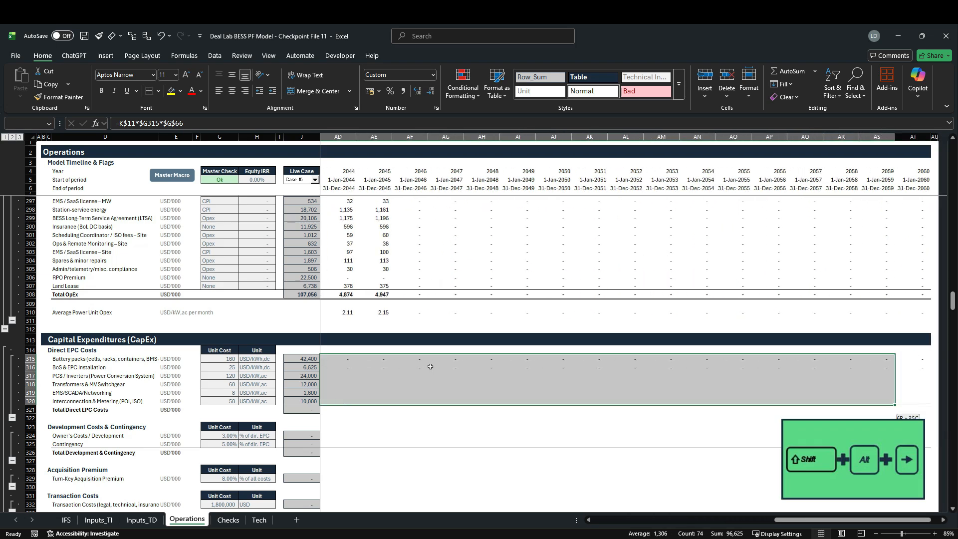
pyautogui.hotkey('ctrl', 'r')
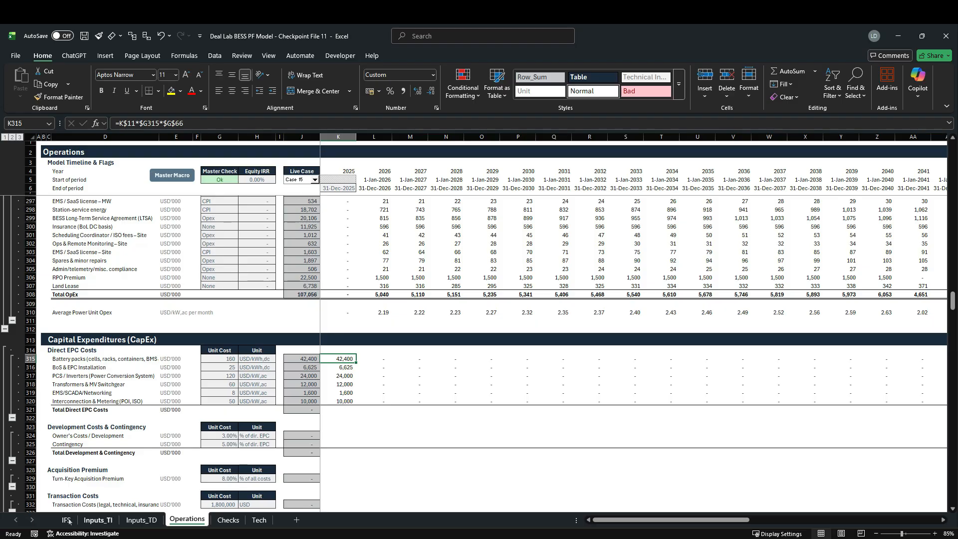
# Examine the live-case Nameplate Duration and the Case 15 column among the scenario inputs on the Inputs_TI sheet
pyautogui.click(98, 519)
pyautogui.scroll(20, 354, 428)
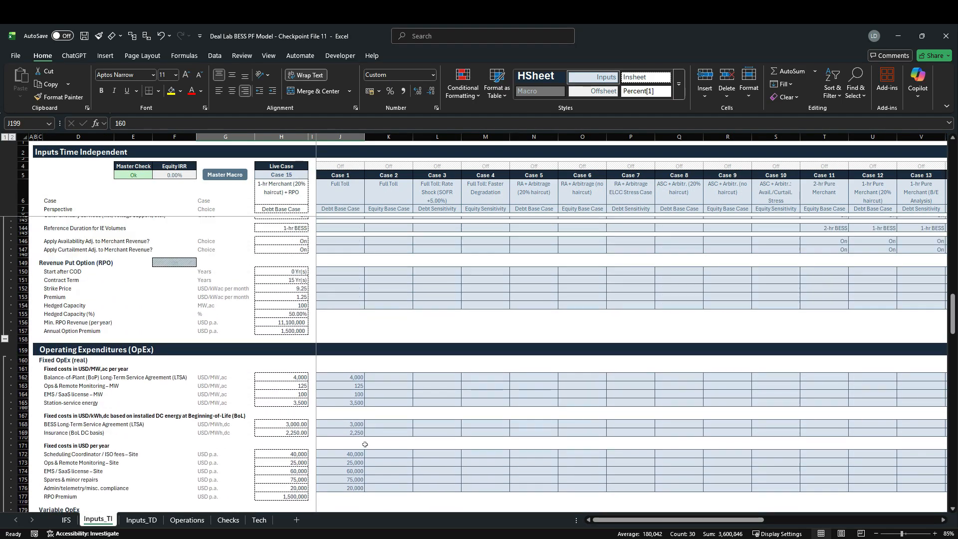
pyautogui.scroll(16, 364, 445)
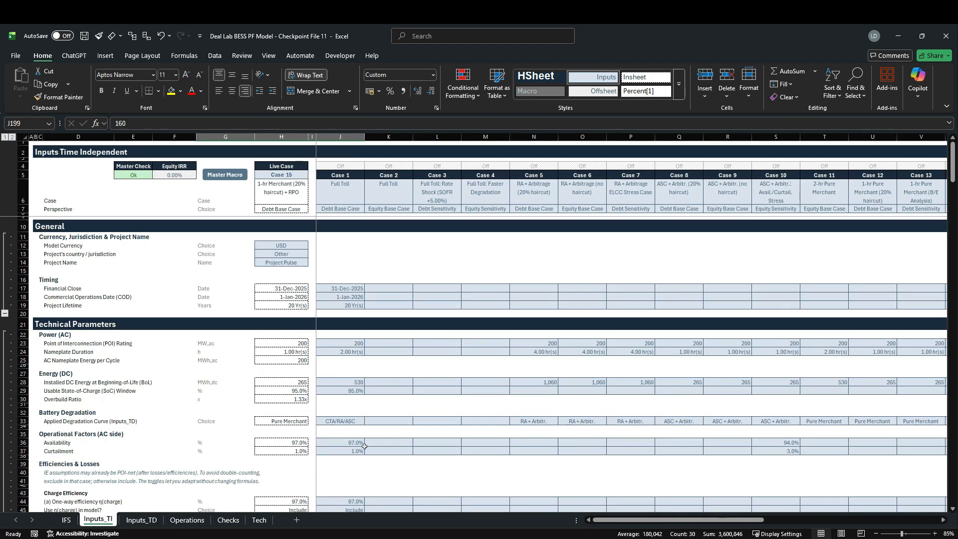
pyautogui.click(23, 351)
pyautogui.click(286, 352)
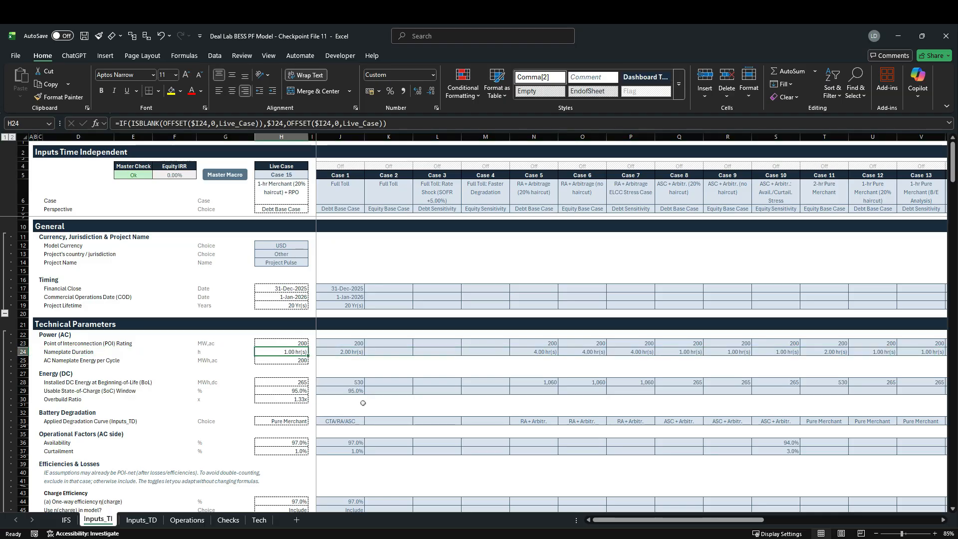
pyautogui.click(942, 519)
pyautogui.click(942, 520)
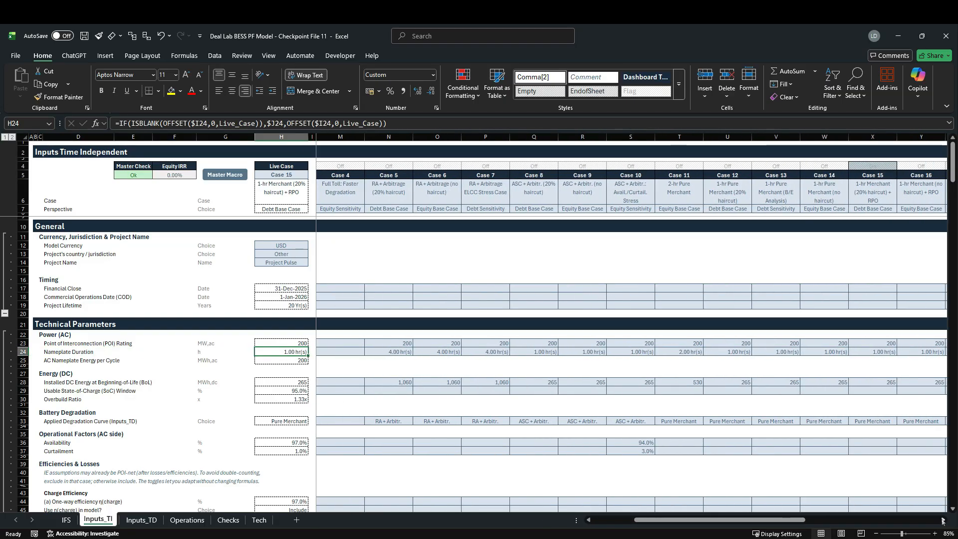
pyautogui.click(942, 520)
pyautogui.click(942, 520)
pyautogui.click(824, 137)
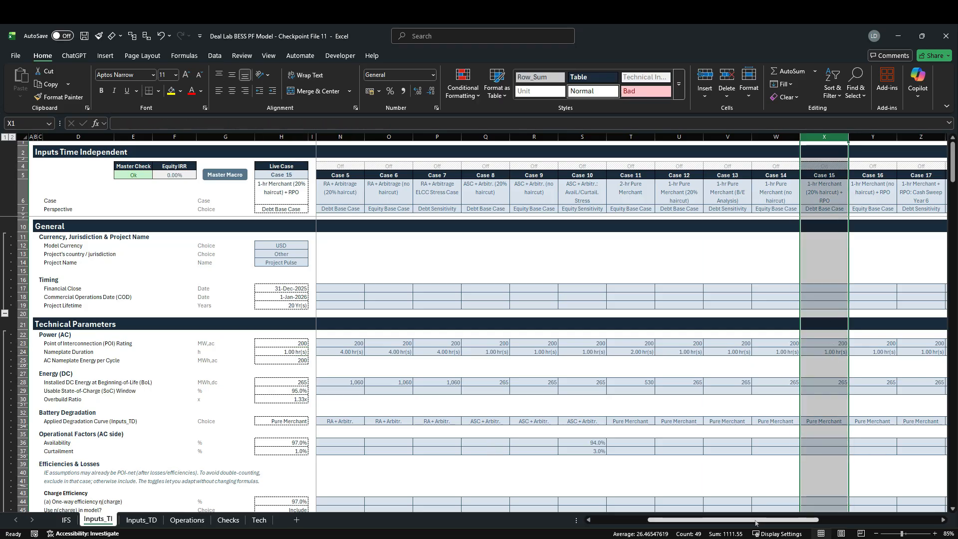
pyautogui.hscroll(-4, 774, 504)
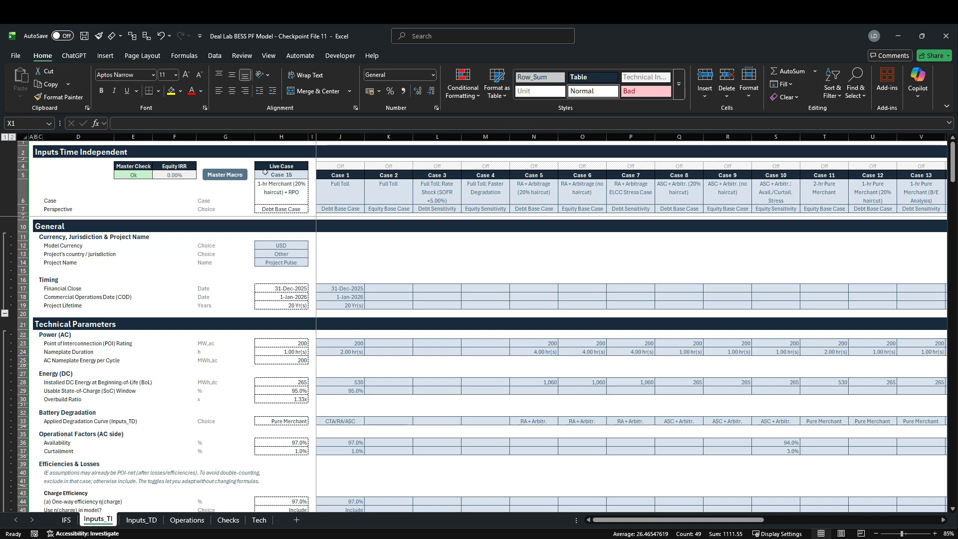
# Set the Live Case to Case 5 on the Operations sheet and check the 2025 Battery packs and BoS & EPC Installation costs
pyautogui.click(186, 520)
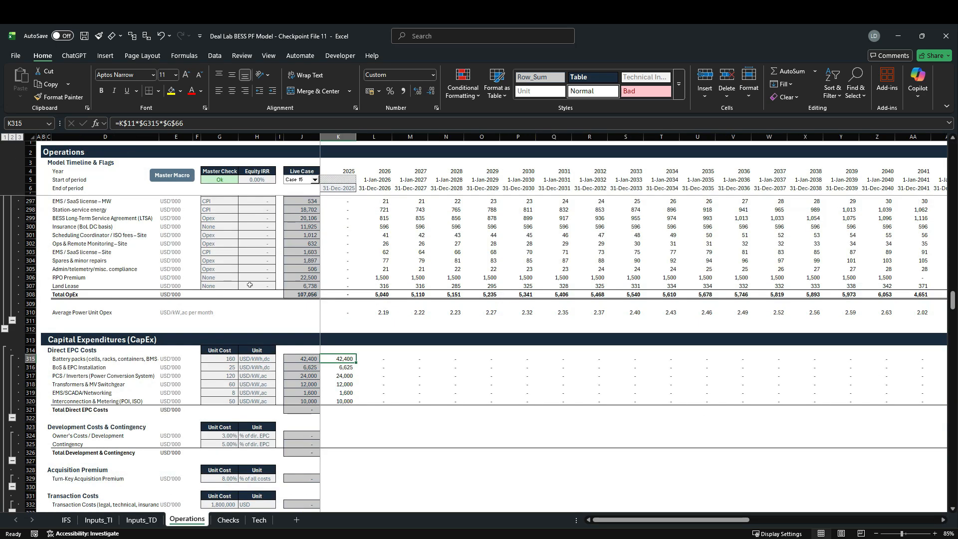
pyautogui.click(315, 180)
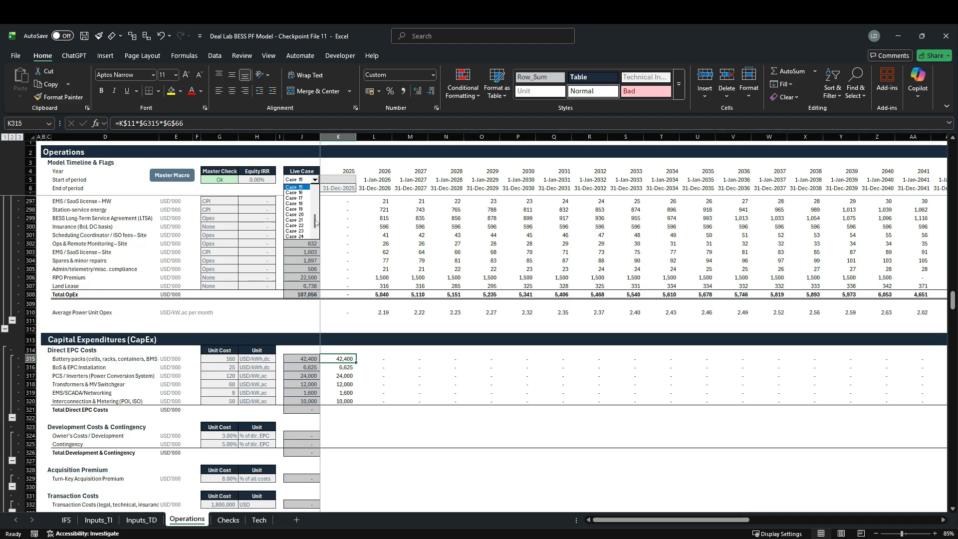
pyautogui.moveTo(316, 221); pyautogui.dragTo(317, 205)
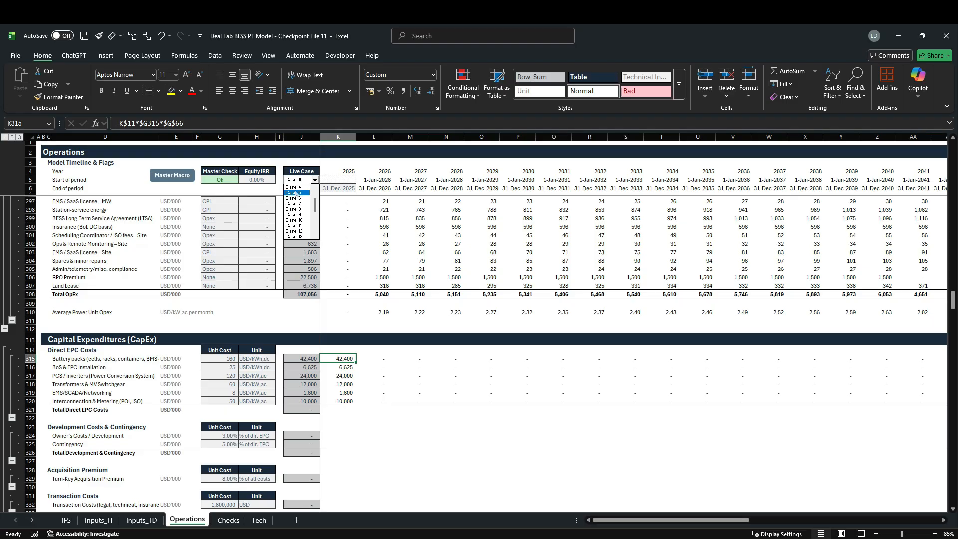
pyautogui.click(295, 193)
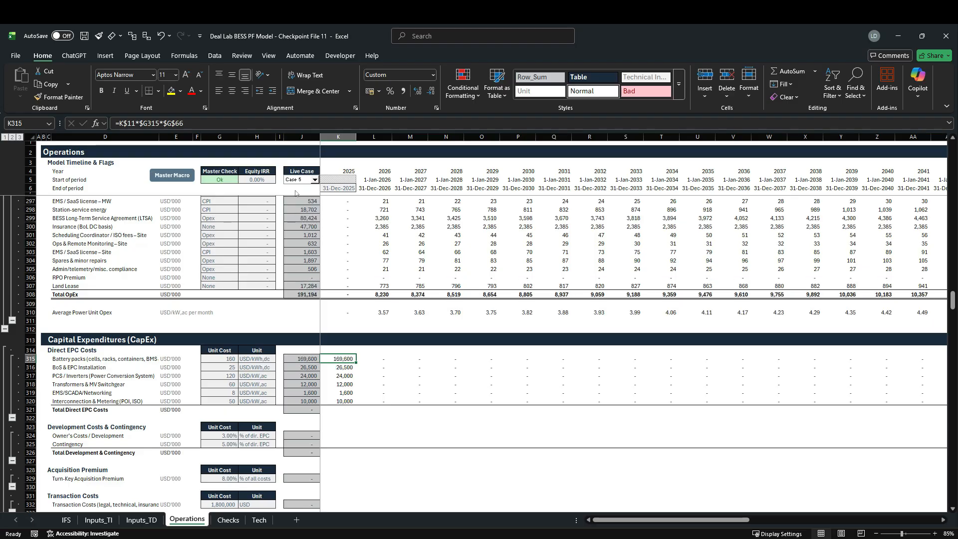
pyautogui.moveTo(344, 359); pyautogui.dragTo(344, 368)
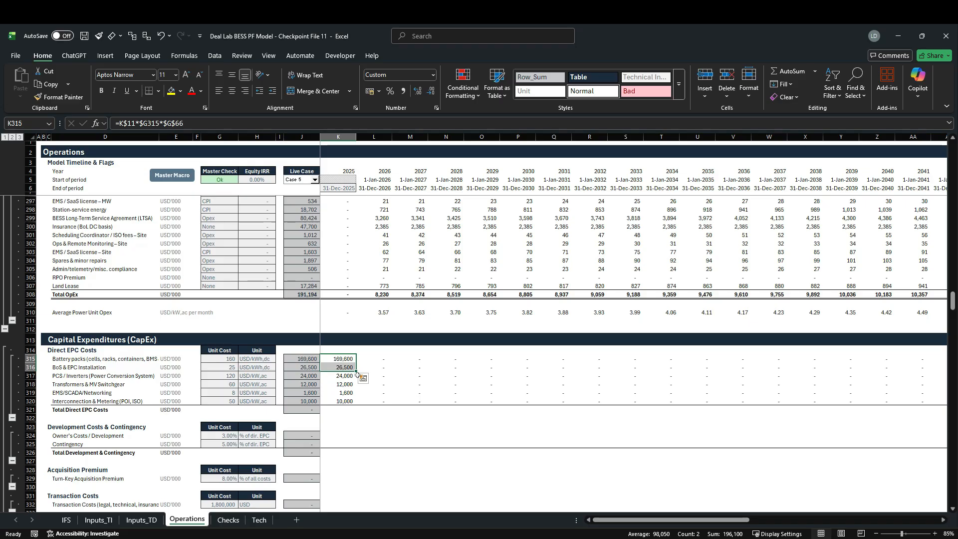
# Total the 2025 Direct EPC Costs in K321 with =SUM(K315:K320) and fill the total across the timeline through 2060
pyautogui.click(347, 414)
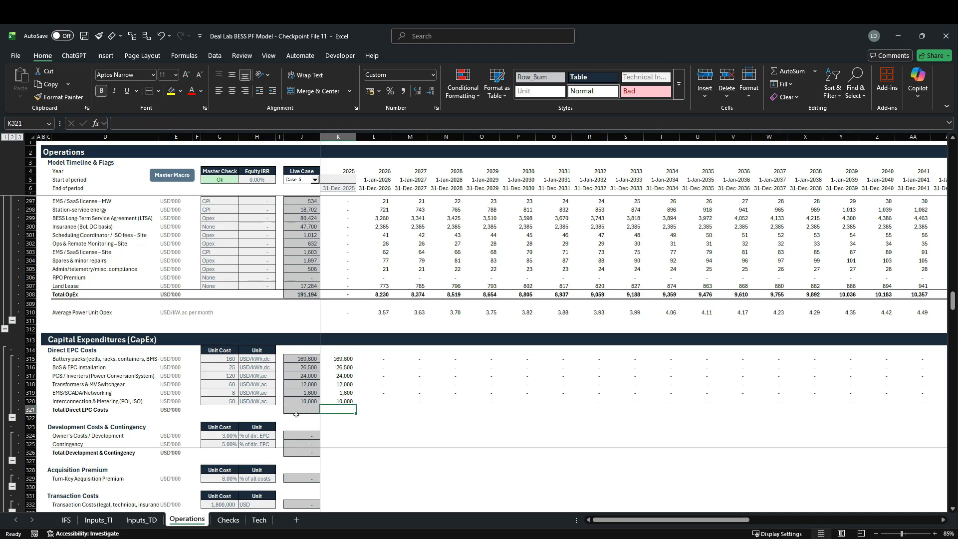
pyautogui.hotkey('shift', 'alt', '=')
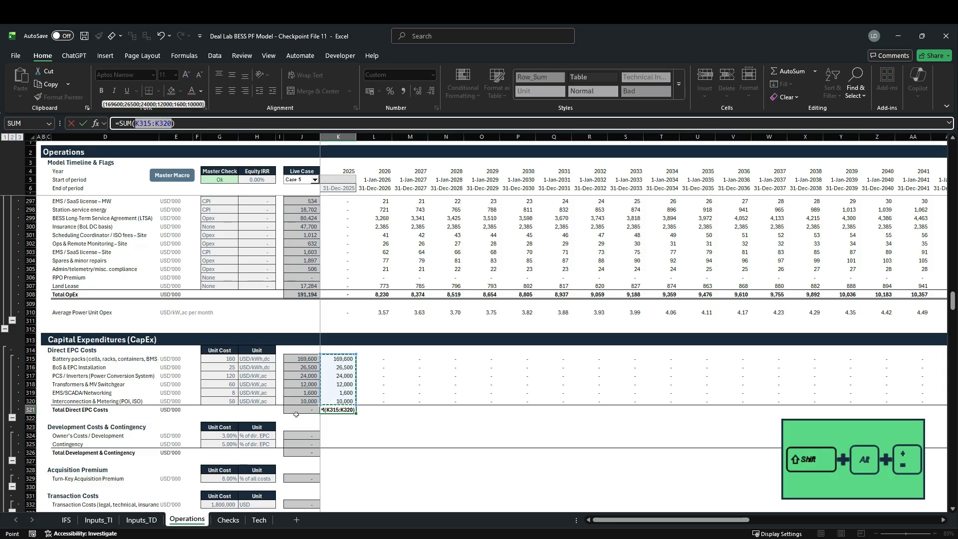
pyautogui.hotkey('ctrl', 'Return')
pyautogui.hotkey('ctrl', 'shift', 'Right')
pyautogui.hotkey('shift', 'Left')
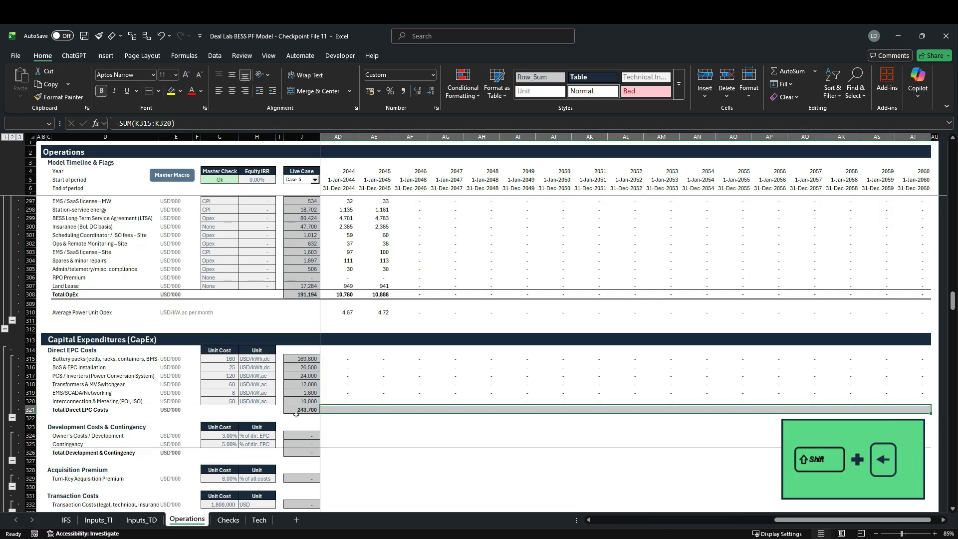
pyautogui.hotkey('ctrl', 'r')
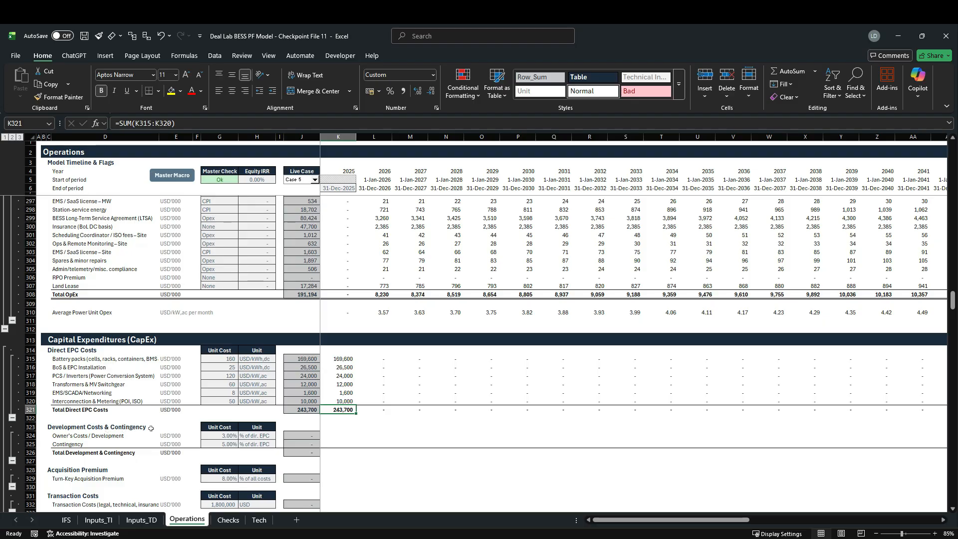
# Enter =$G324*K$321 in K324 to calculate the 2025 Owner's Costs / Development as a percentage of Total Direct EPC Costs
pyautogui.click(336, 436)
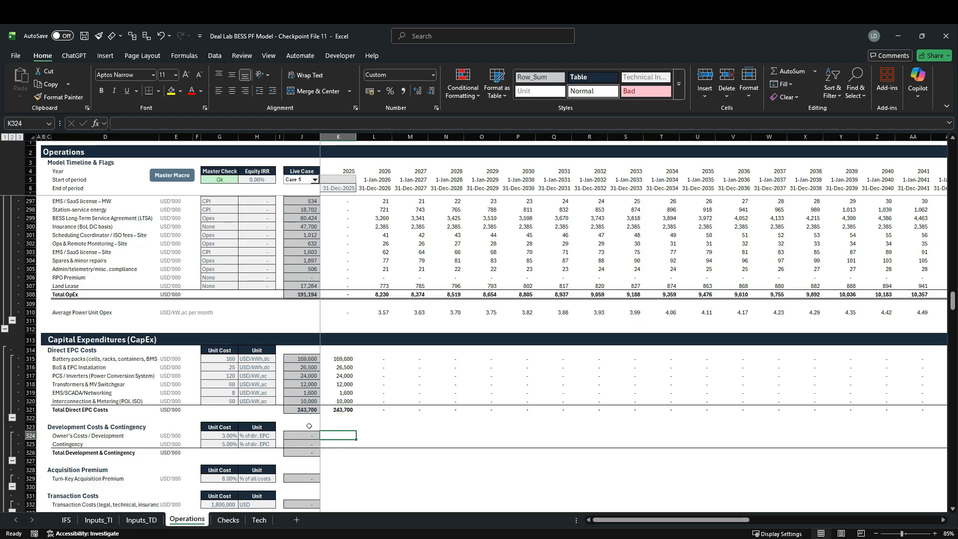
pyautogui.write('=')
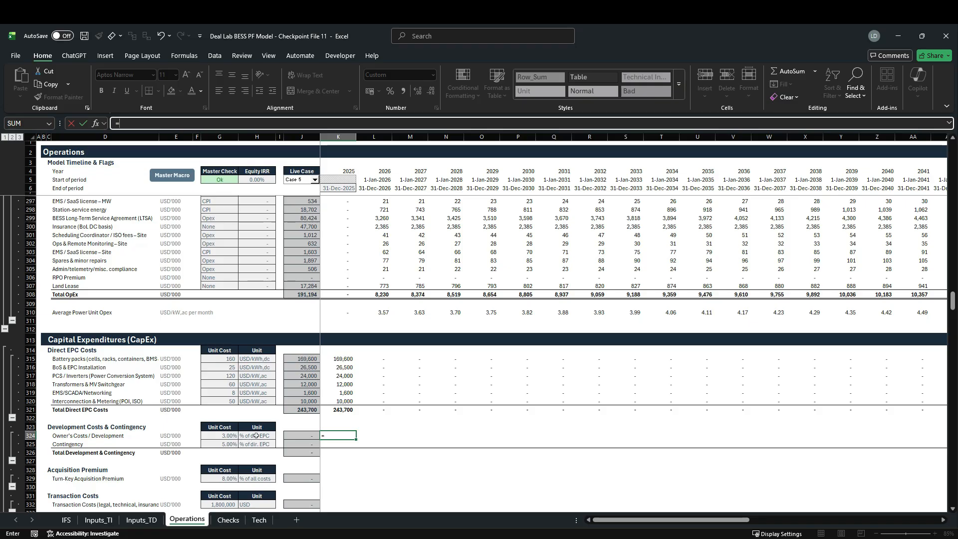
pyautogui.click(228, 436)
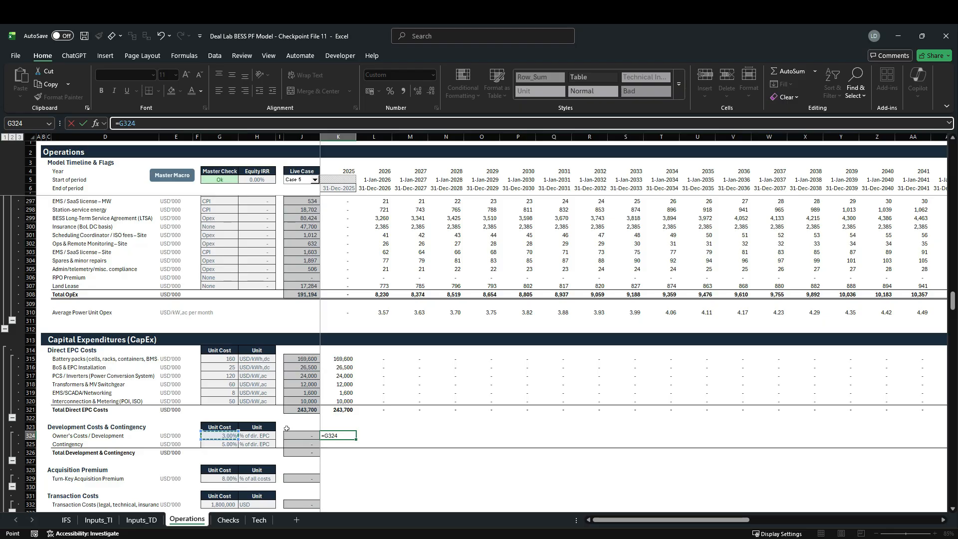
pyautogui.press('F4')
pyautogui.press('F4')
pyautogui.press('F4')
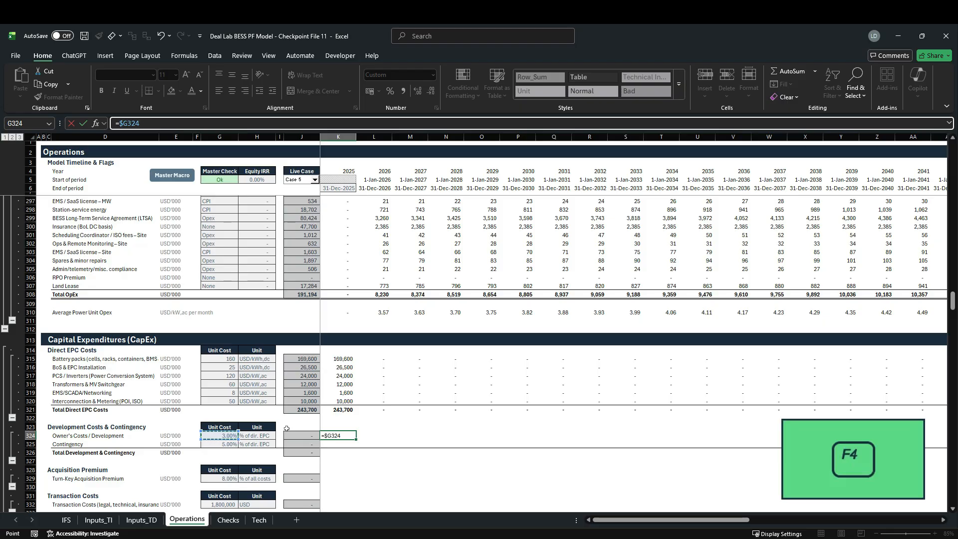
pyautogui.write('*')
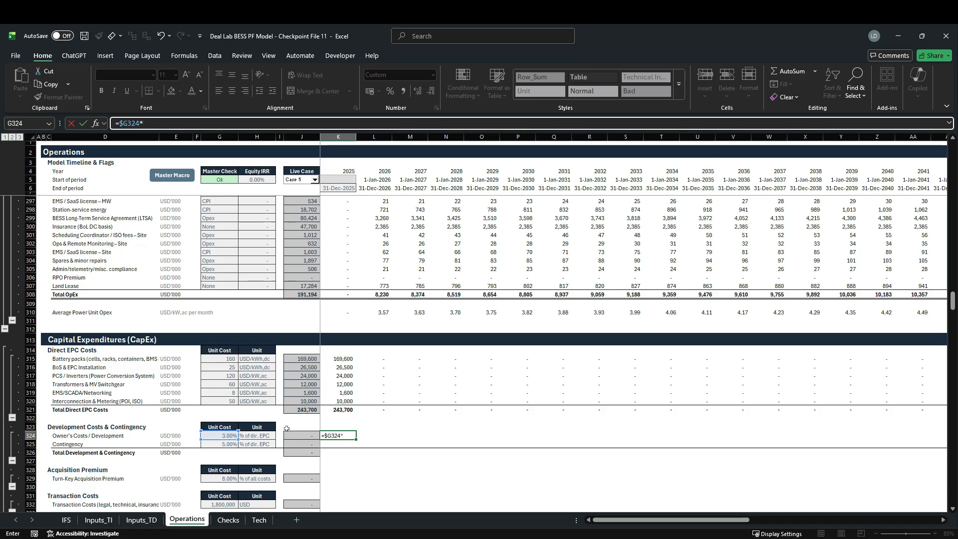
pyautogui.click(343, 411)
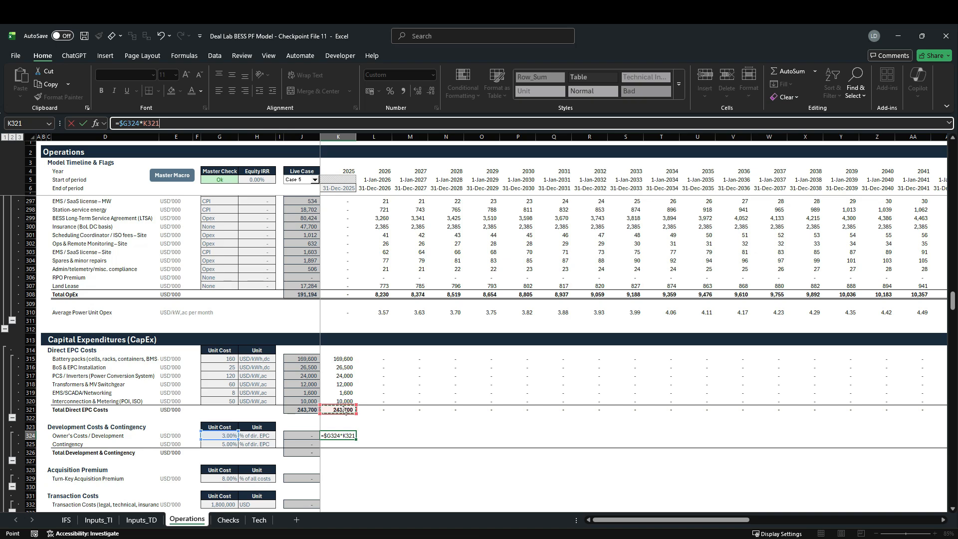
pyautogui.press('F4')
pyautogui.press('F4')
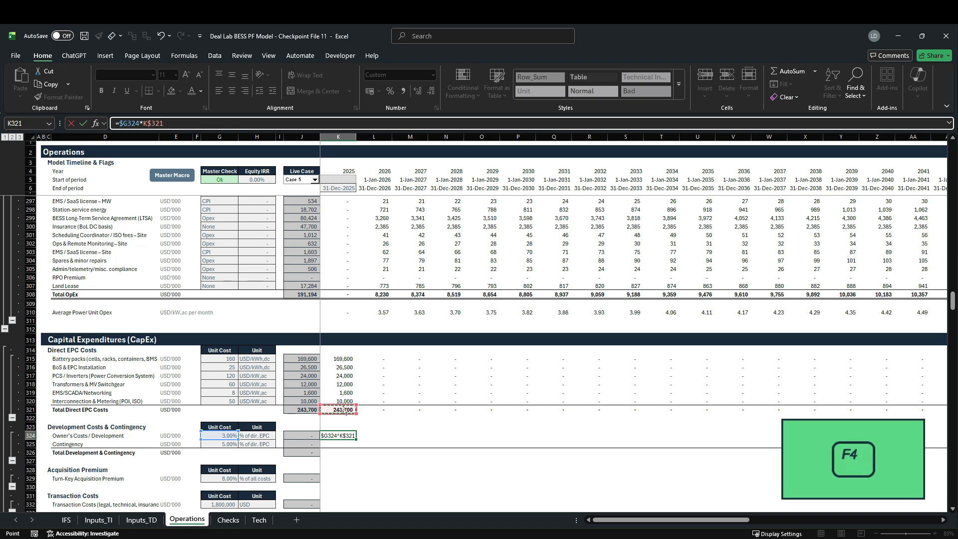
pyautogui.hotkey('ctrl', 'Return')
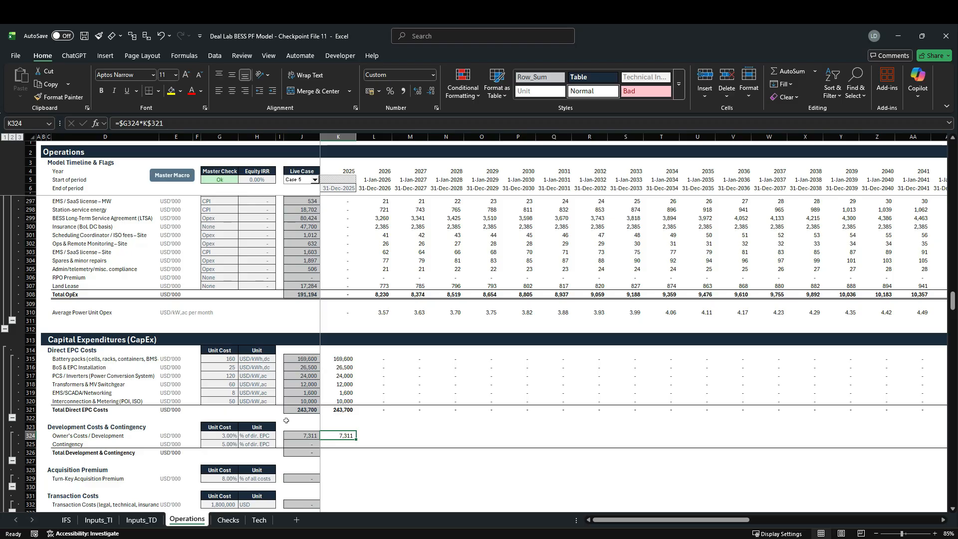
# Copy the K324 formula and paste it as formulas only into the Contingency row at K325
pyautogui.hotkey('ctrl', 'c')
pyautogui.press('Down')
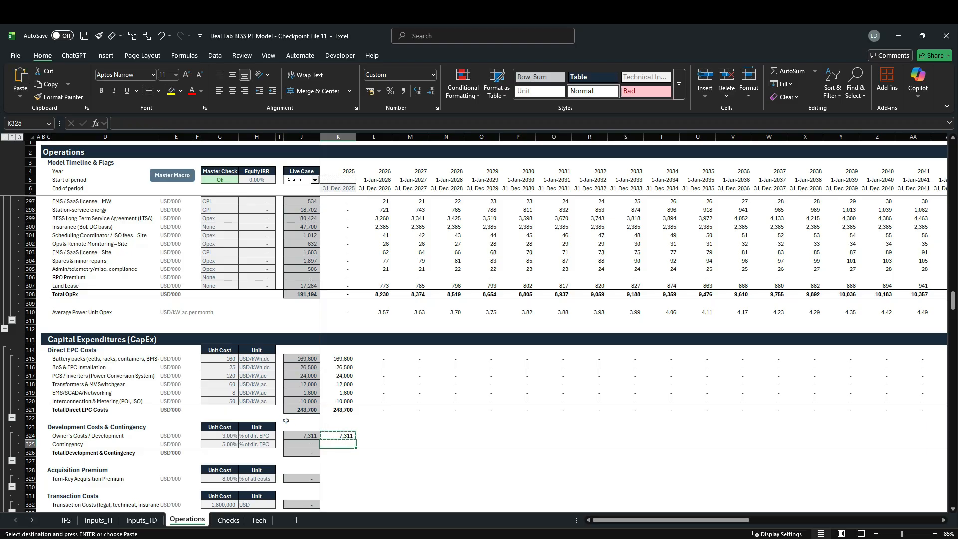
pyautogui.hotkey('alt', 'h')
pyautogui.press('v')
pyautogui.press('s')
pyautogui.press('f')
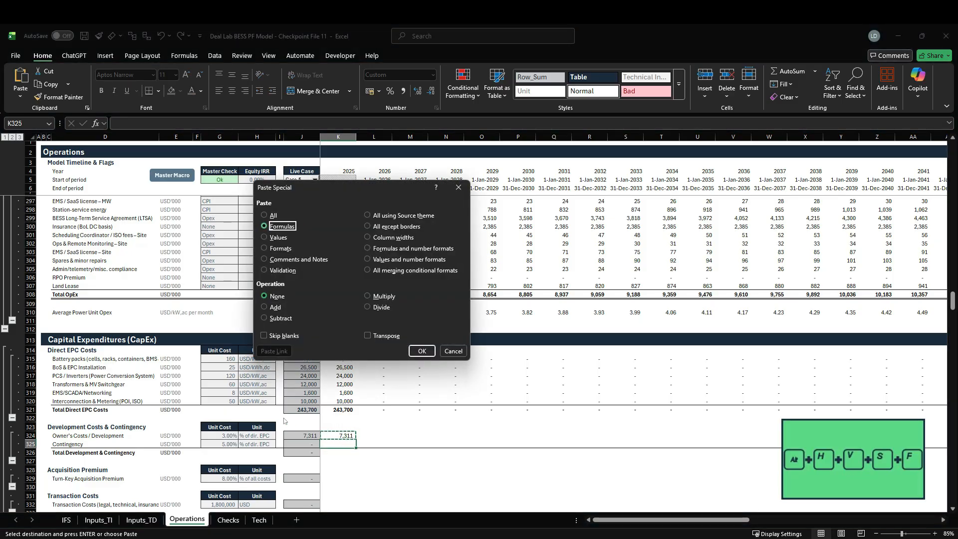
pyautogui.press('Return')
pyautogui.press('Escape')
# Fill the Owner's Costs / Development and Contingency formulas, K324 to K325, across the timeline through 2060
pyautogui.scroll(-2, 285, 425)
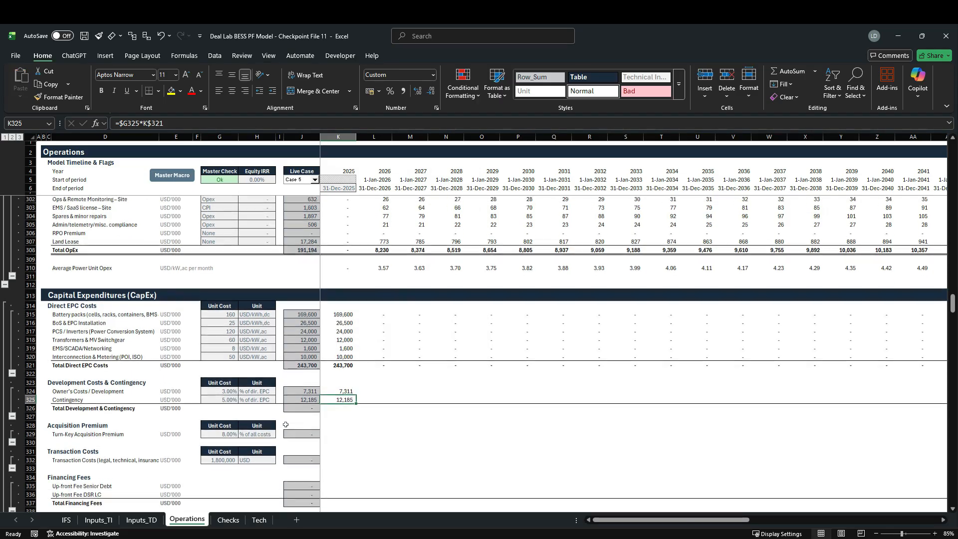
pyautogui.hotkey('shift', 'Up')
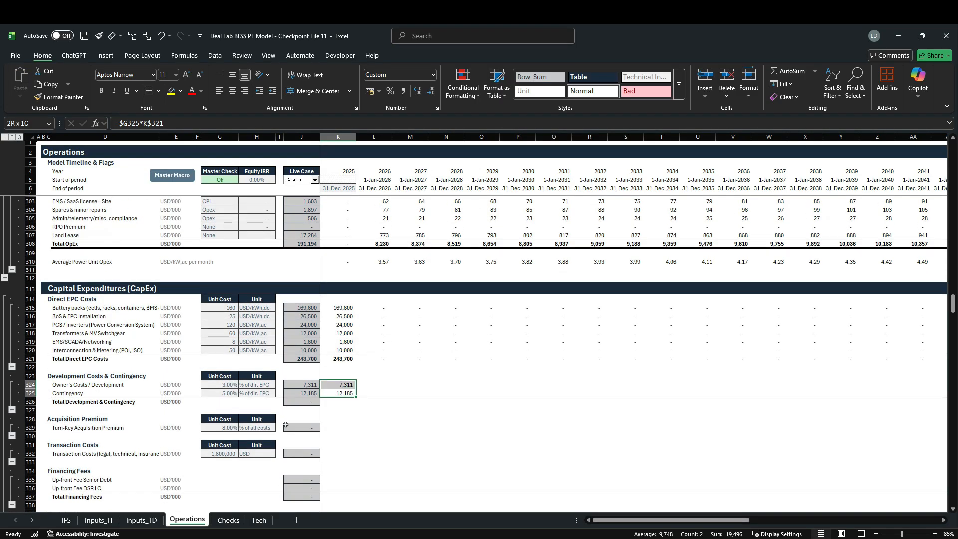
pyautogui.hotkey('ctrl', 'shift', 'Right')
pyautogui.hotkey('shift', 'Left')
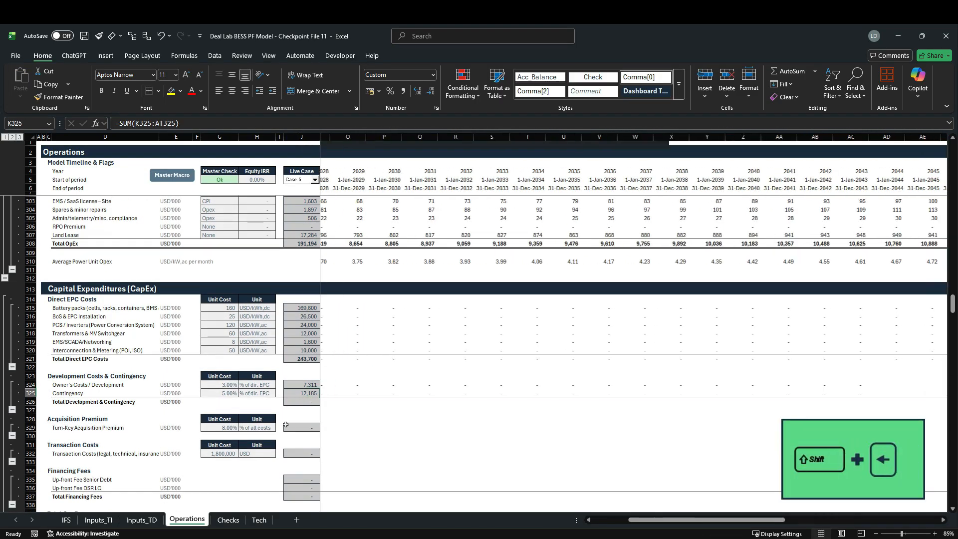
pyautogui.hotkey('ctrl', 'r')
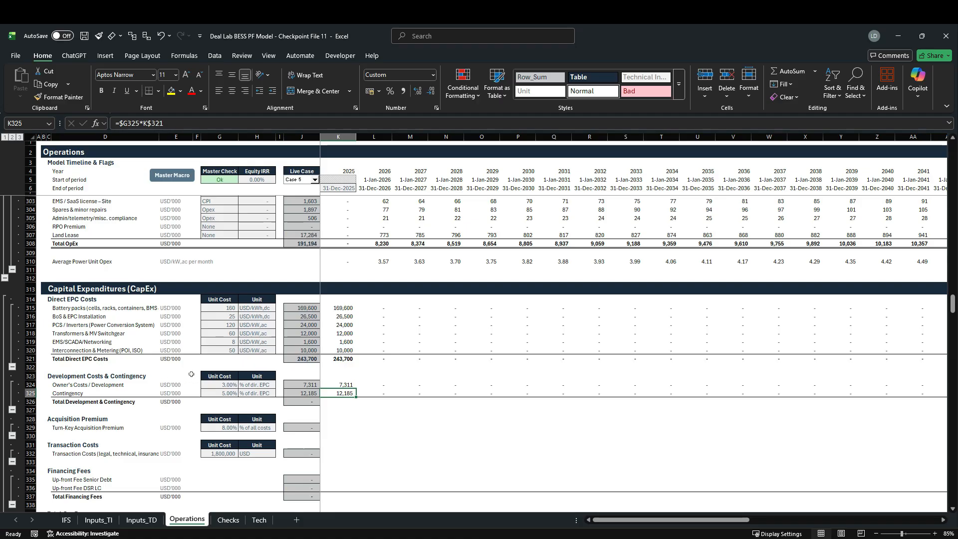
# Total Development & Contingency in K326 with =SUM(K324:K325) and fill the total across the timeline
pyautogui.click(334, 402)
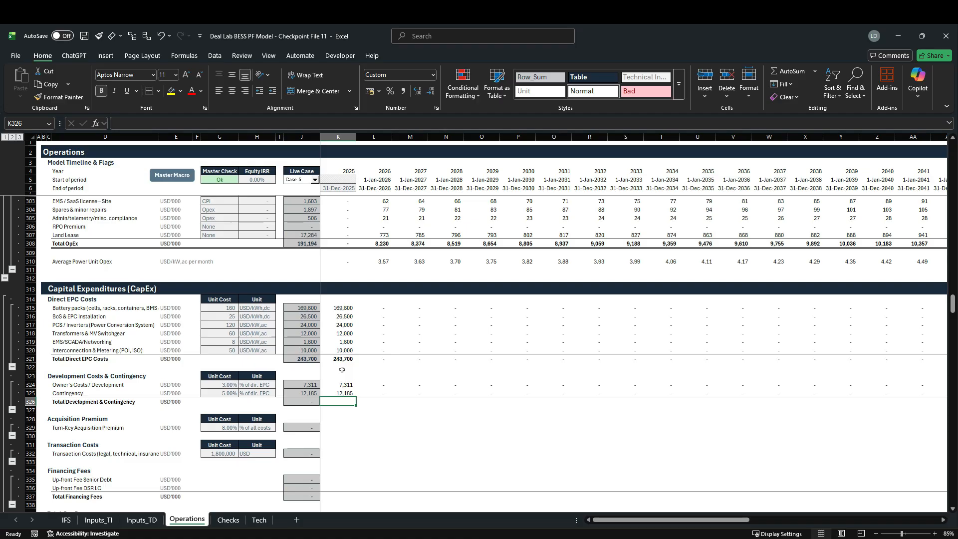
pyautogui.hotkey('alt', '=')
pyautogui.hotkey('ctrl', 'Return')
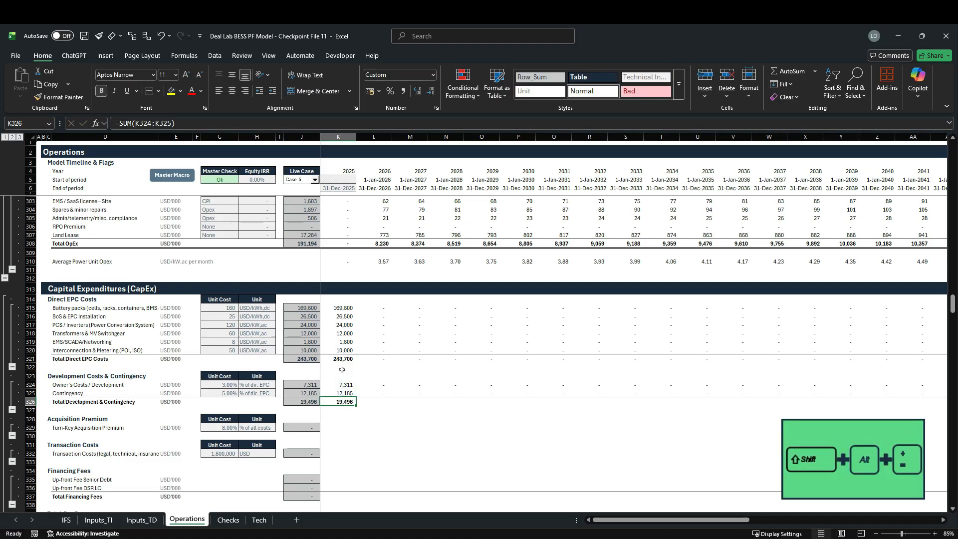
pyautogui.hotkey('ctrl', 'shift', 'Right')
pyautogui.hotkey('ctrl', 'r')
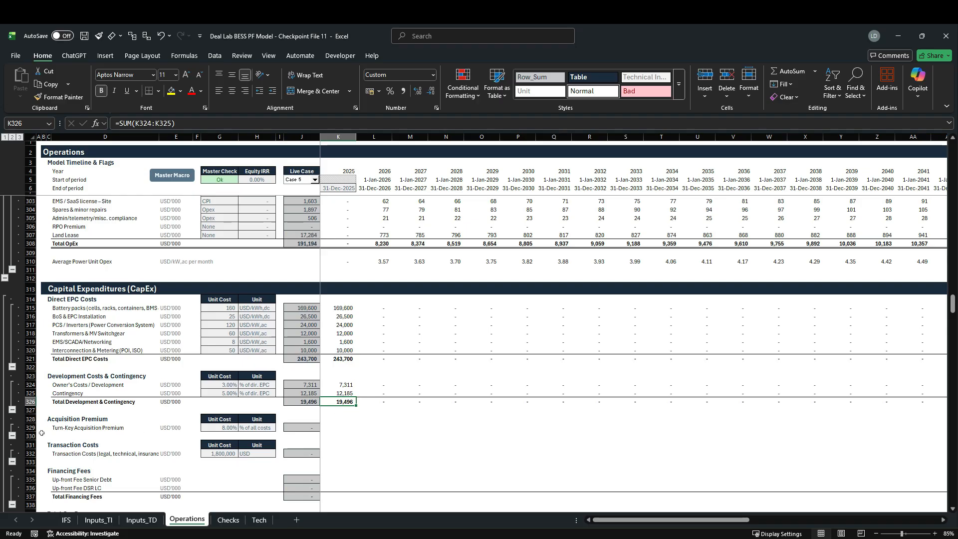
# Enter =$G329*SUM(K321,K326) in K329 to calculate the 2025 Turn-Key Acquisition Premium from the EPC and development totals
pyautogui.click(340, 428)
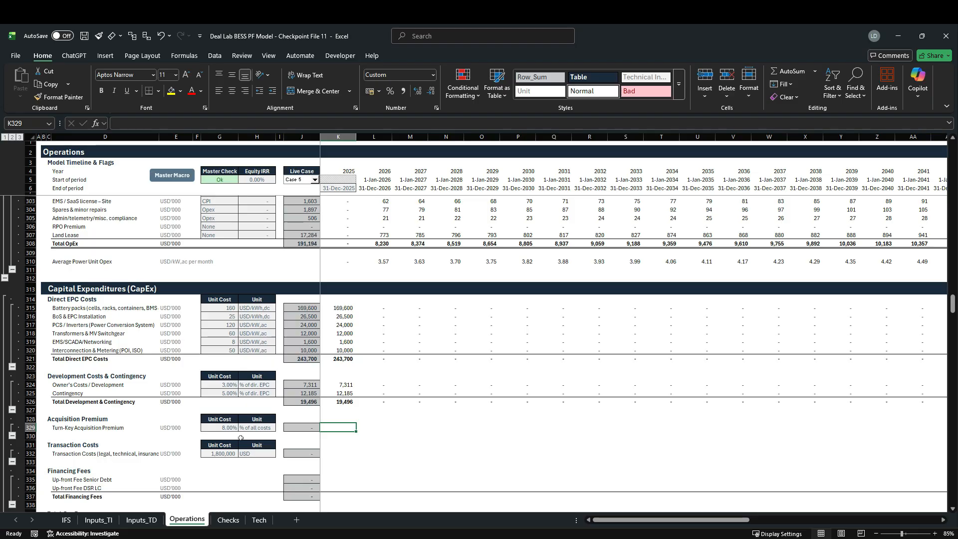
pyautogui.write('=')
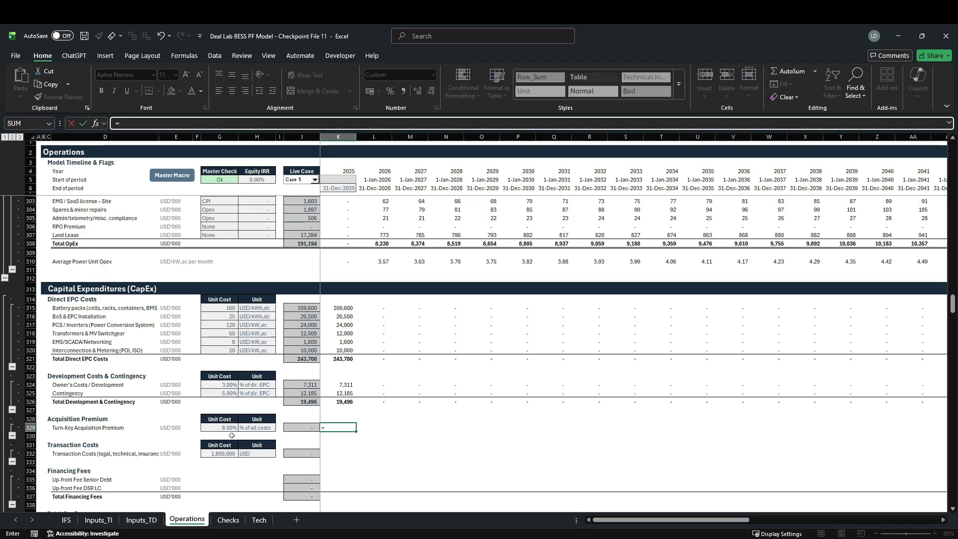
pyautogui.click(227, 430)
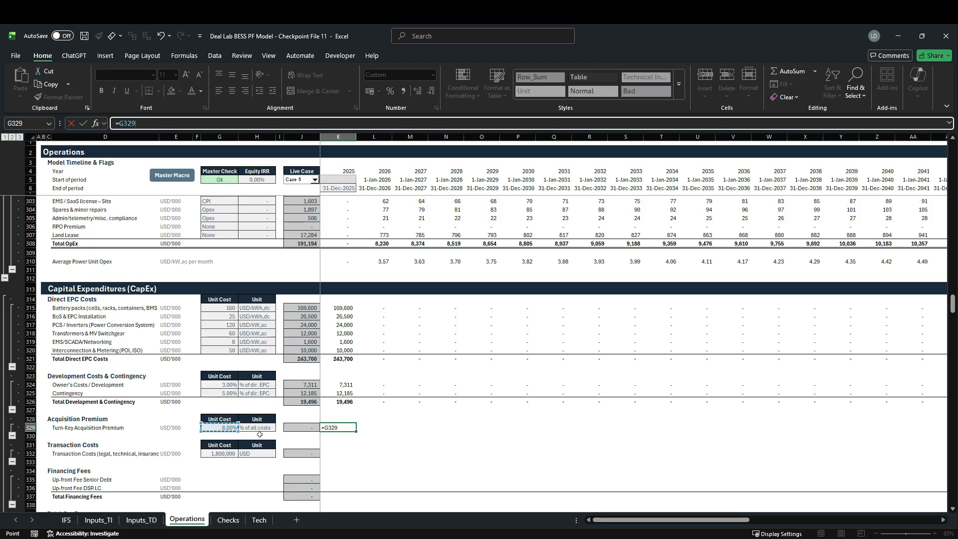
pyautogui.press('F4')
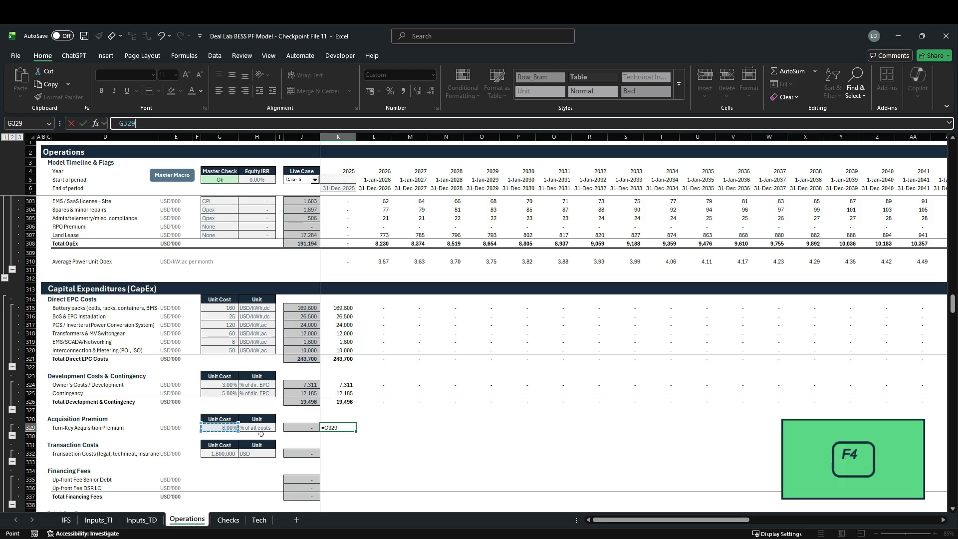
pyautogui.press('F4')
pyautogui.press('F4')
pyautogui.write('*')
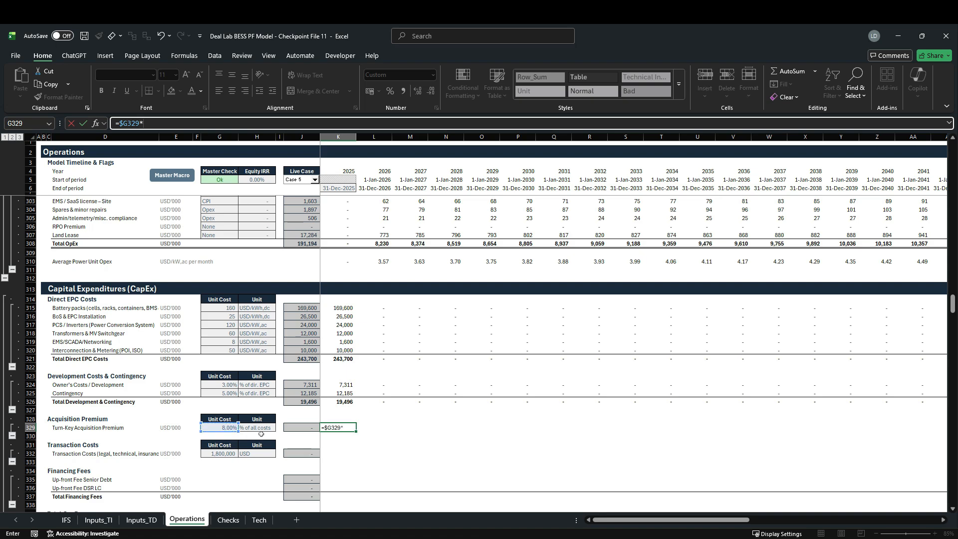
pyautogui.write('sum')
pyautogui.press('Tab')
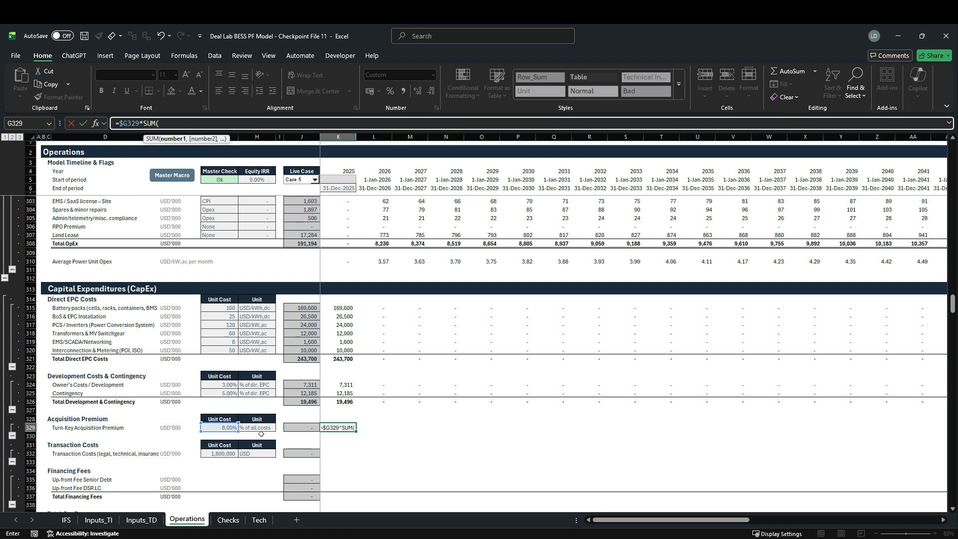
pyautogui.click(351, 359)
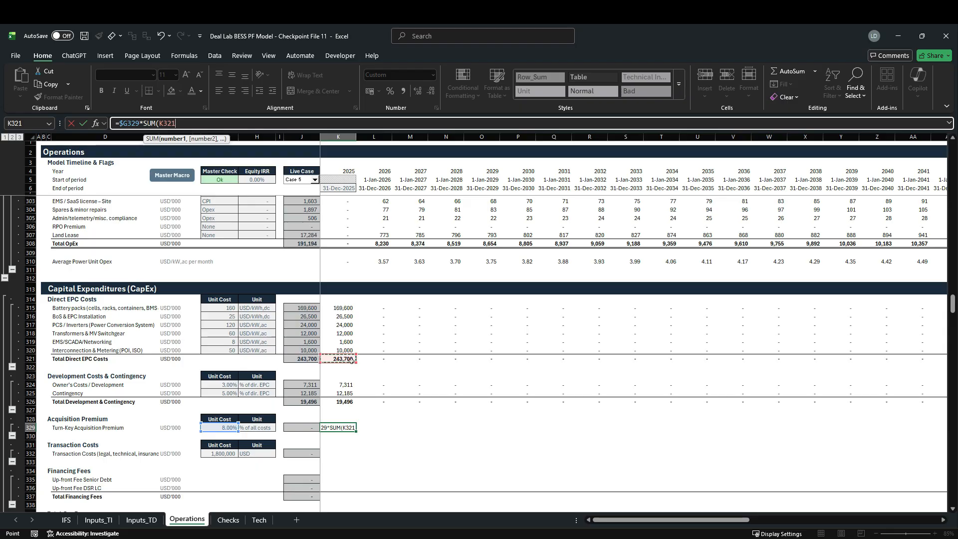
pyautogui.write(',')
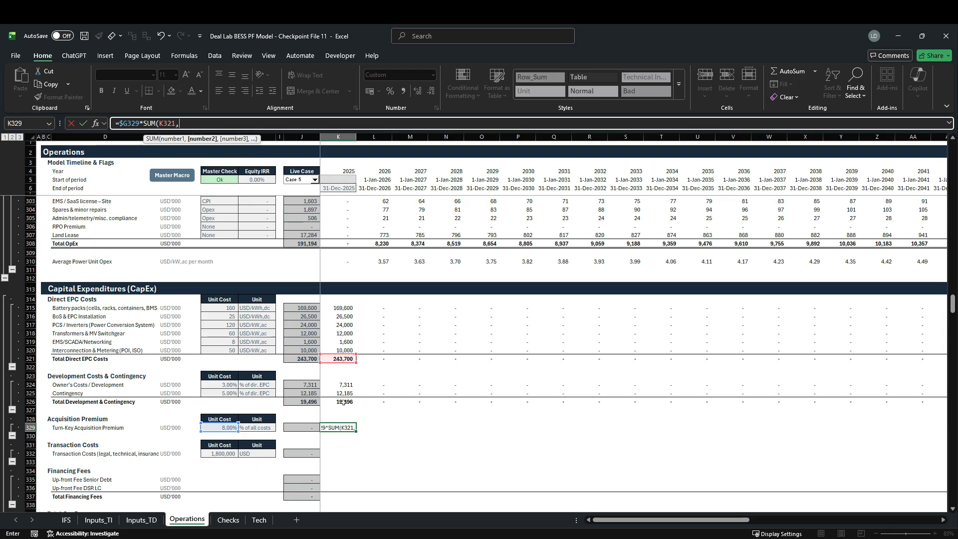
pyautogui.click(343, 402)
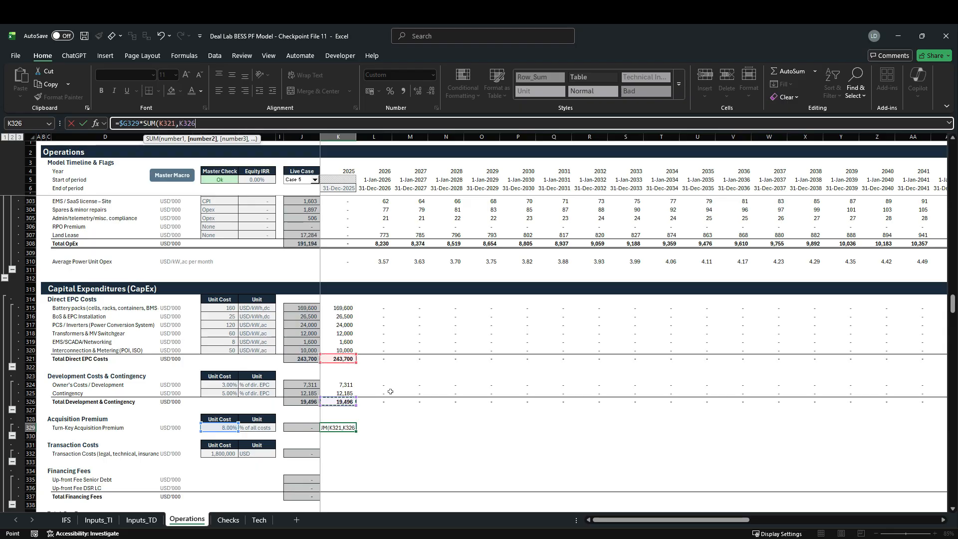
pyautogui.hotkey('ctrl', 'Return')
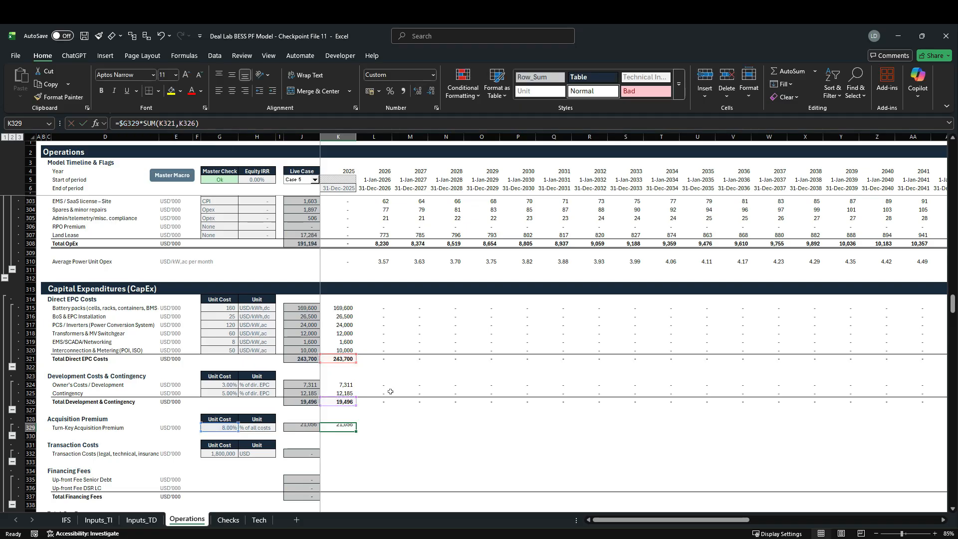
# Fill the Turn-Key Acquisition Premium formula from K329 across the timeline through 2060
pyautogui.hotkey('ctrl', 'shift', 'Right')
pyautogui.hotkey('shift', 'Left')
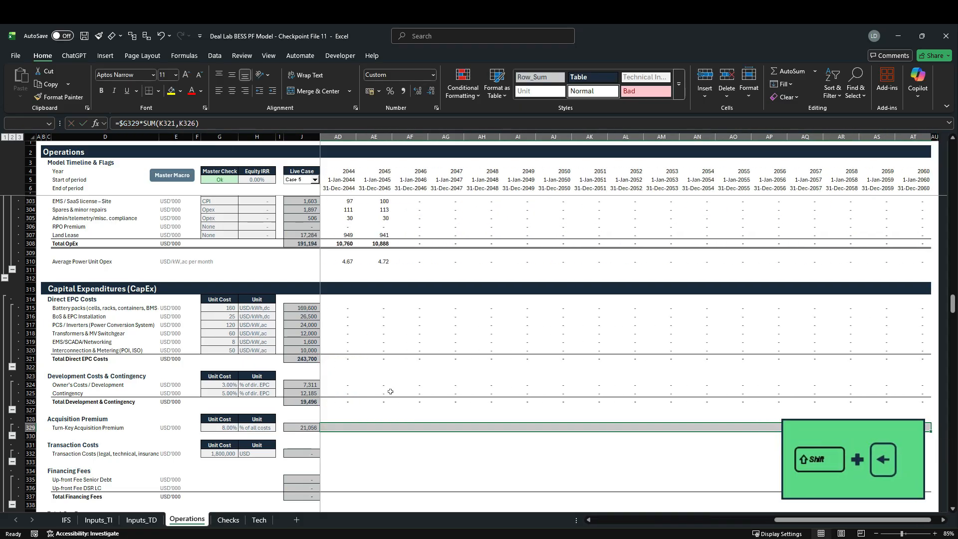
pyautogui.hotkey('ctrl', 'r')
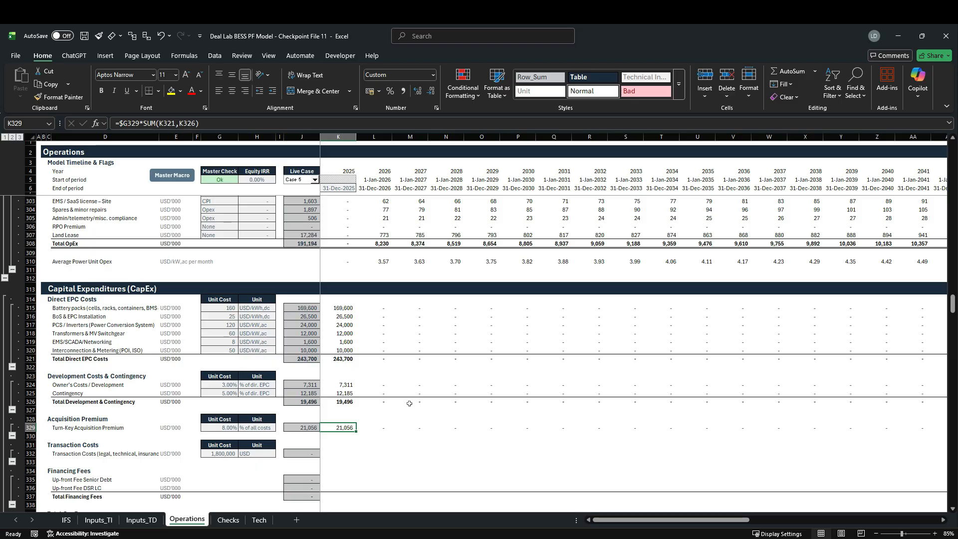
# Enter =$G332*K$11/Thousand in K332 to calculate the 2025 Transaction Costs from the unit cost and the Financial Close flag
pyautogui.click(33, 384)
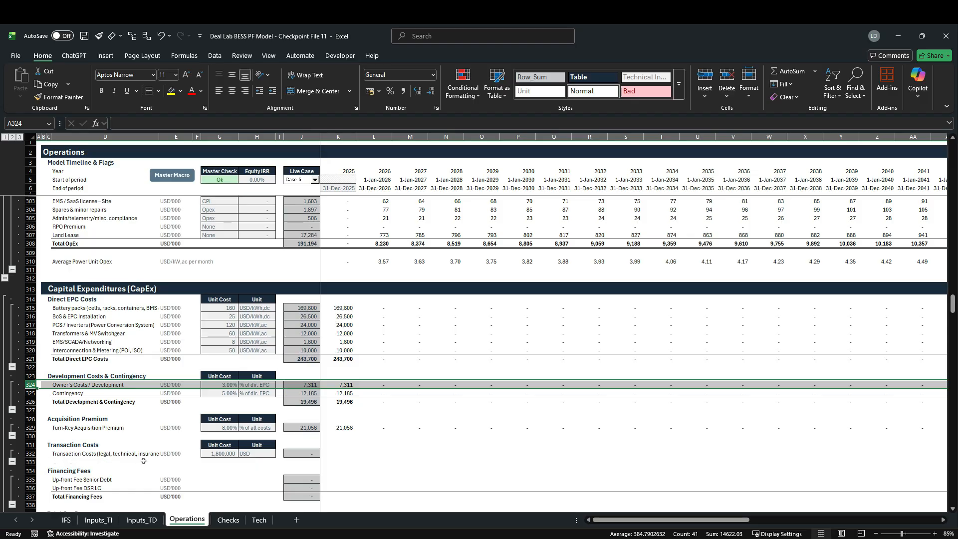
pyautogui.click(341, 454)
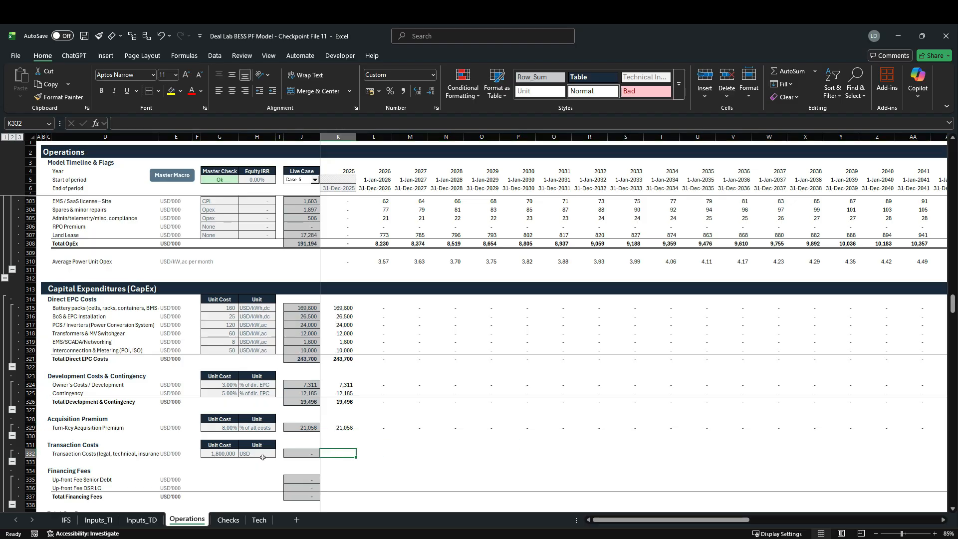
pyautogui.write('=')
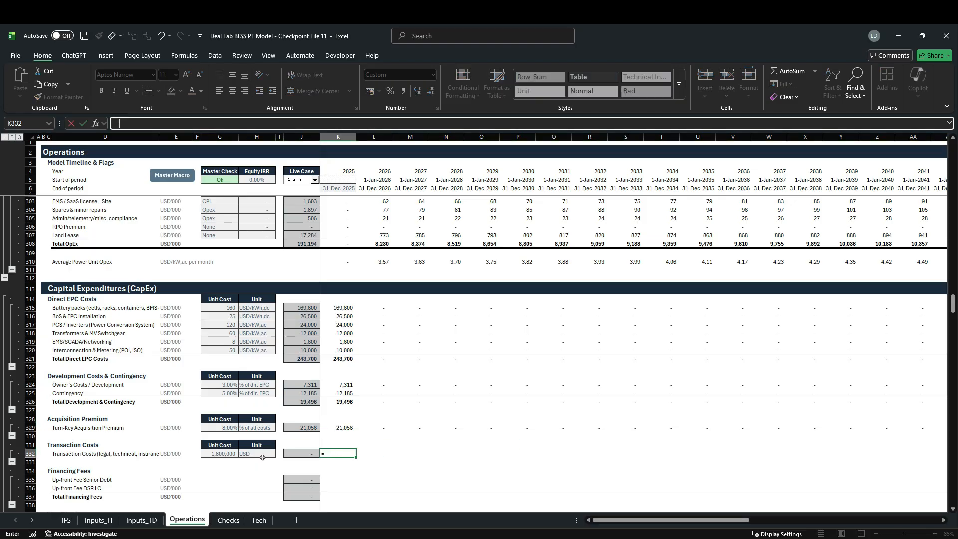
pyautogui.click(222, 456)
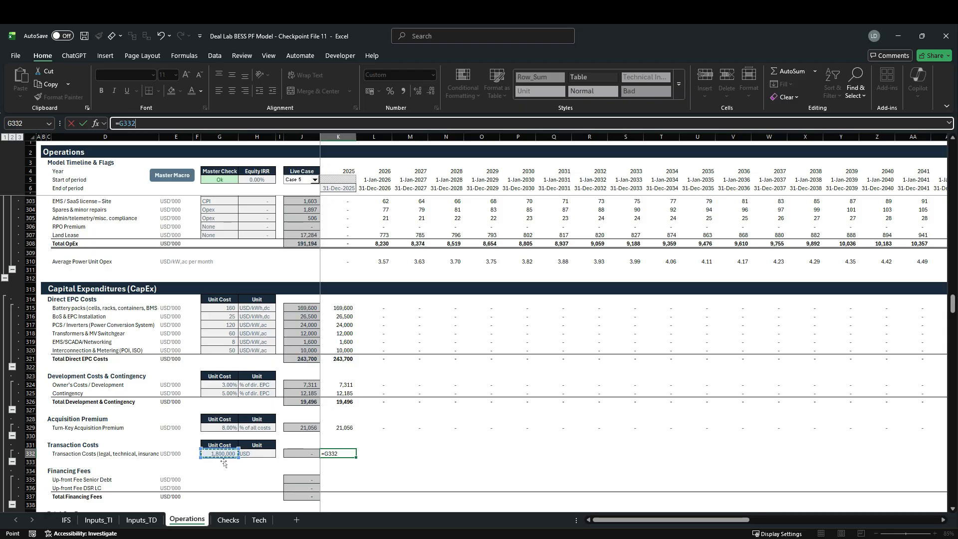
pyautogui.press('F4')
pyautogui.press('F4')
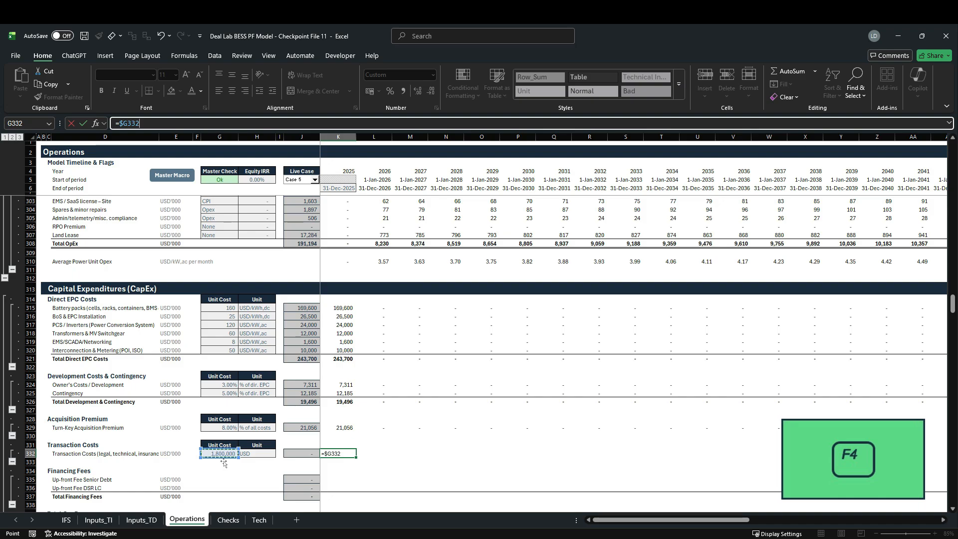
pyautogui.write('*')
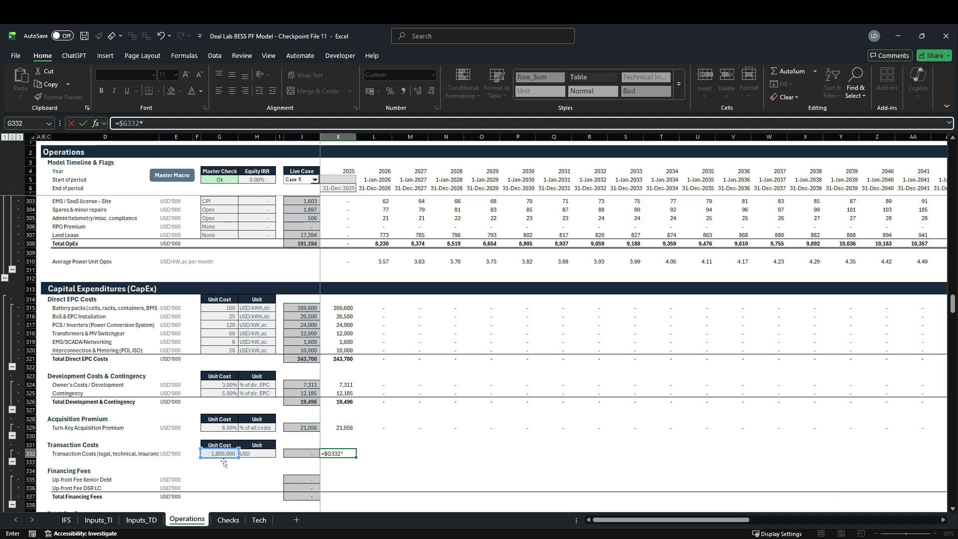
pyautogui.scroll(20, 224, 463)
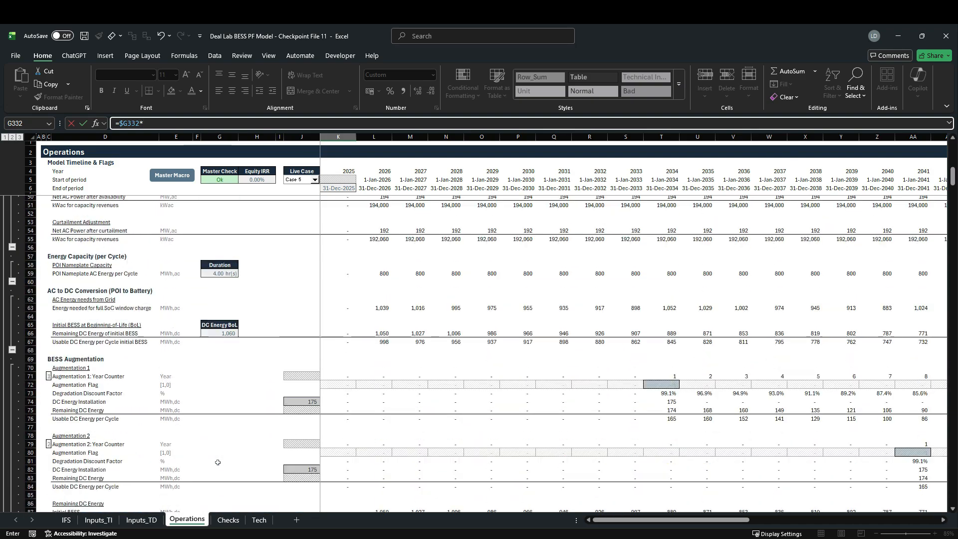
pyautogui.scroll(14, 217, 462)
pyautogui.click(347, 232)
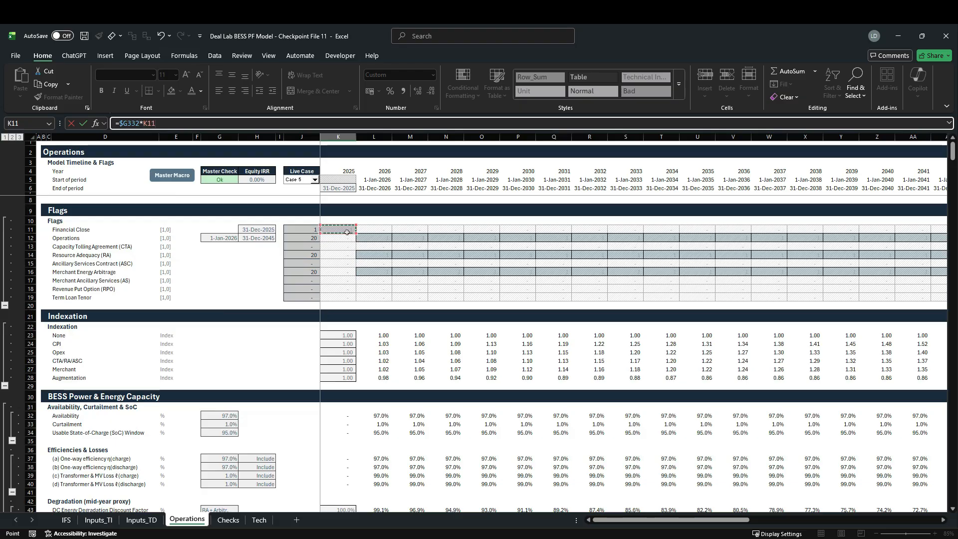
pyautogui.press('F4')
pyautogui.press('F4')
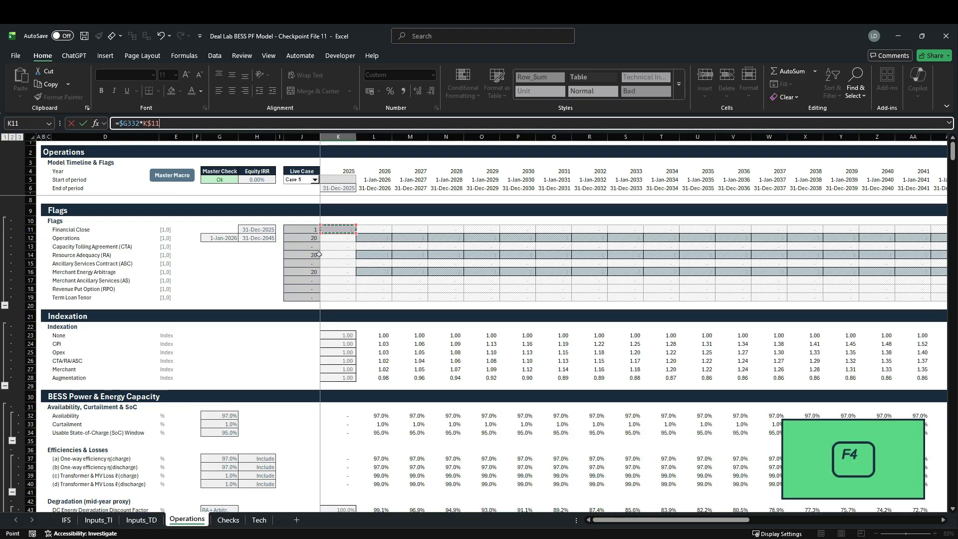
pyautogui.scroll(-1, 321, 264)
pyautogui.scroll(-20, 324, 271)
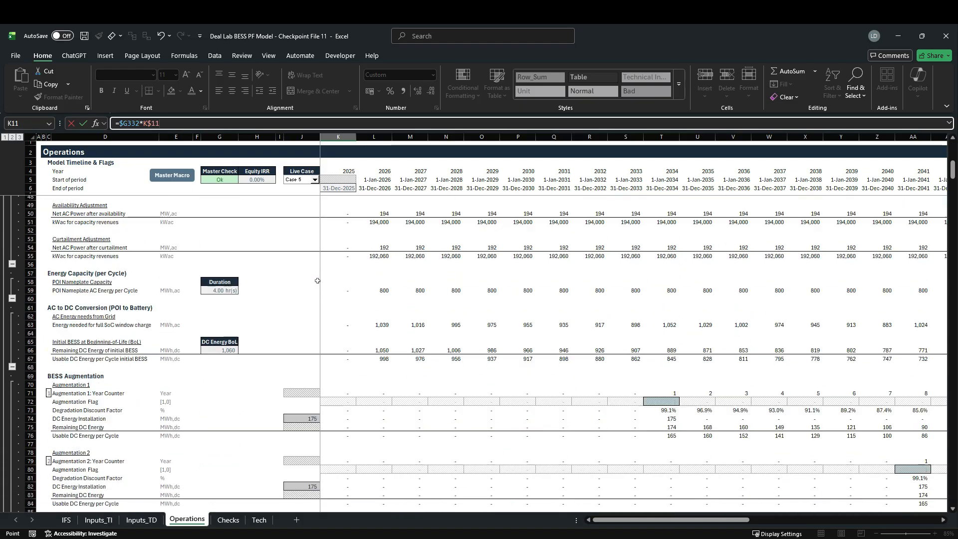
pyautogui.scroll(-20, 316, 281)
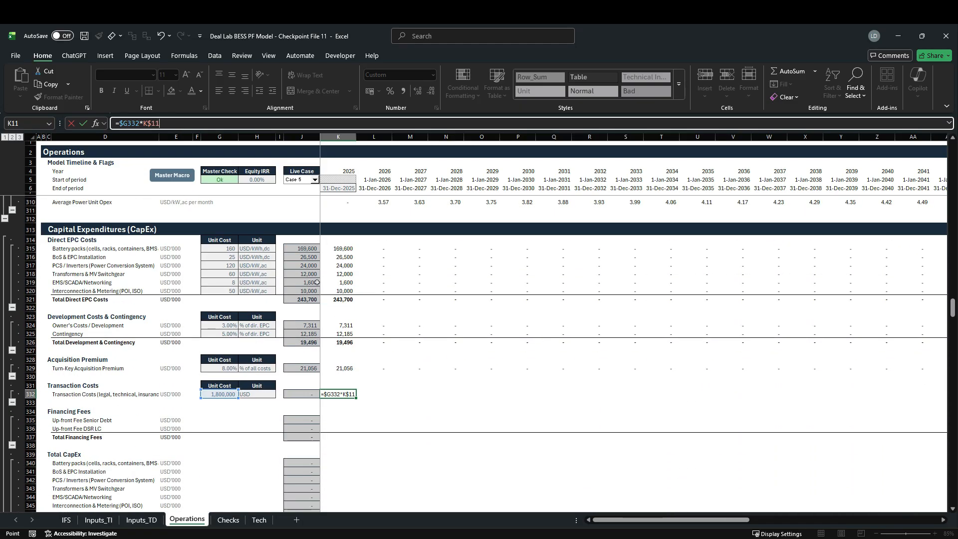
pyautogui.write('/th')
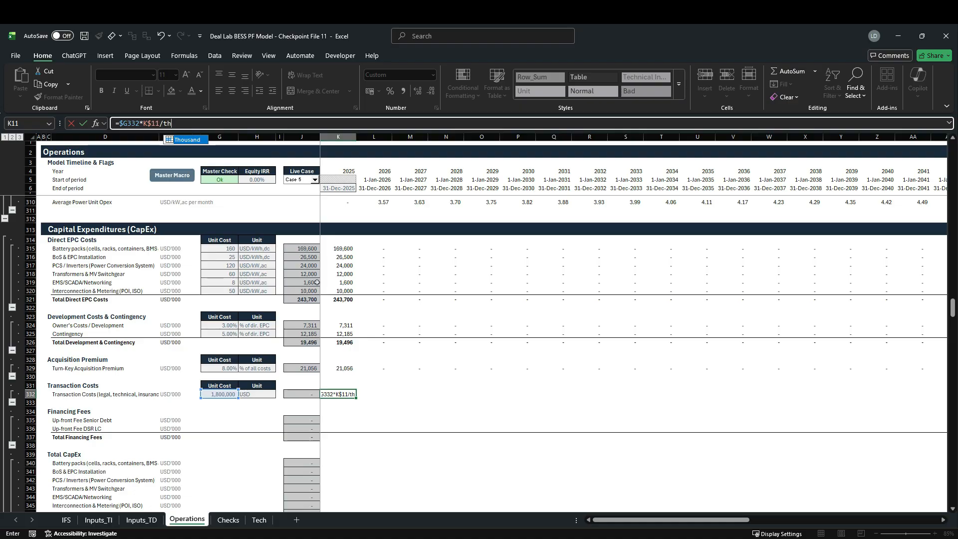
pyautogui.press('Tab')
pyautogui.press('Return')
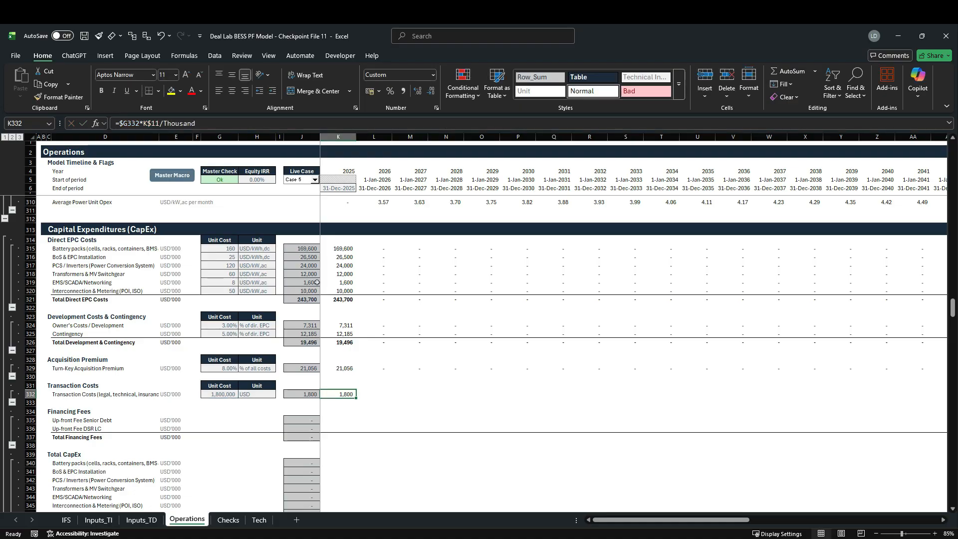
# Fill the Transaction Costs formula from K332 across the timeline through 2060
pyautogui.hotkey('ctrl', 'shift', 'Right')
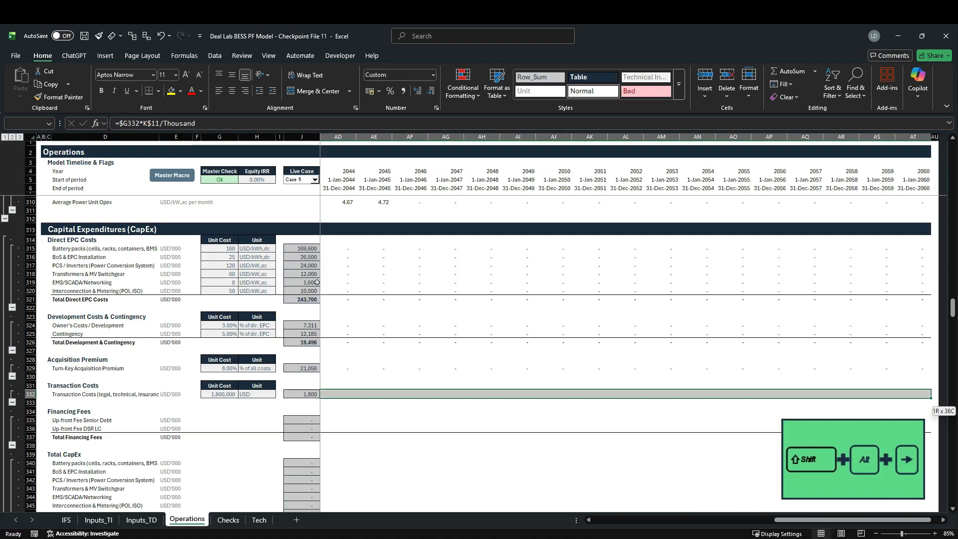
pyautogui.hotkey('ctrl', 'shift', 'Left')
pyautogui.hotkey('shift', 'Left')
pyautogui.hotkey('ctrl', 'r')
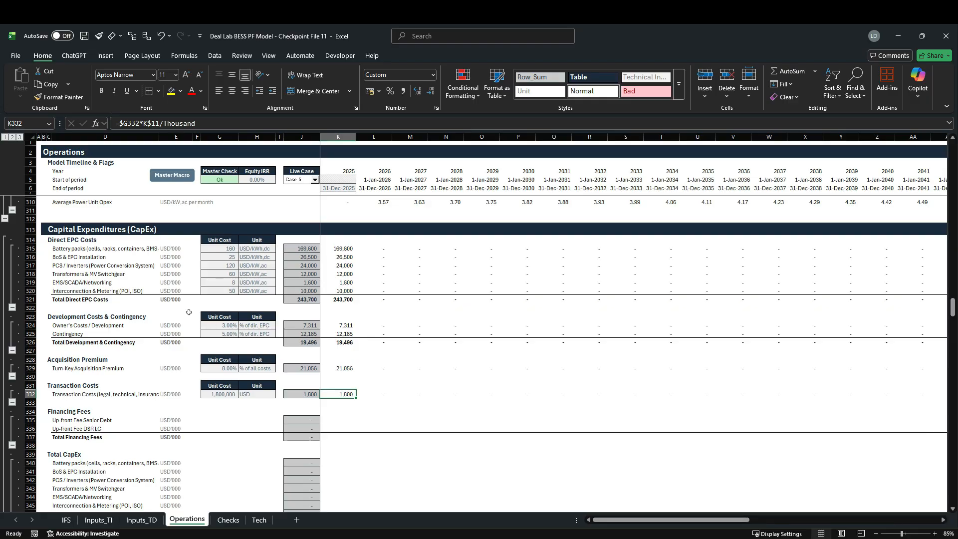
# Highlight the empty Up-front Fee Senior Debt and DSR LC rows, K335 to AT336, in yellow through 2060
pyautogui.moveTo(30, 240); pyautogui.dragTo(30, 394)
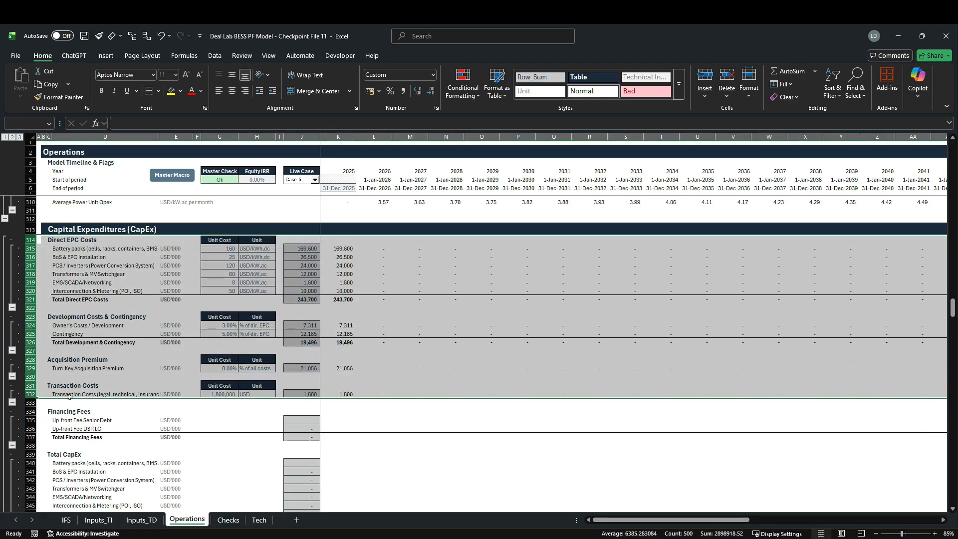
pyautogui.scroll(-3, 251, 383)
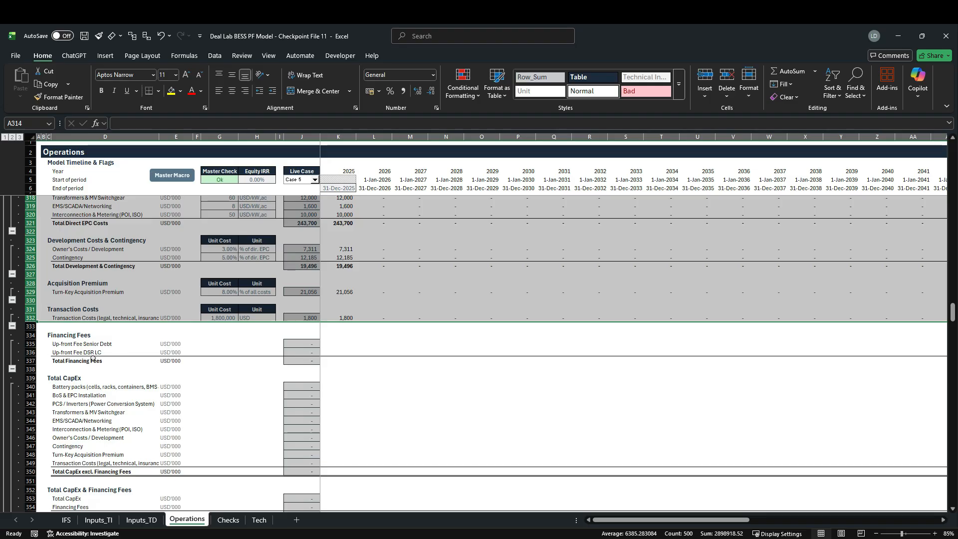
pyautogui.click(328, 344)
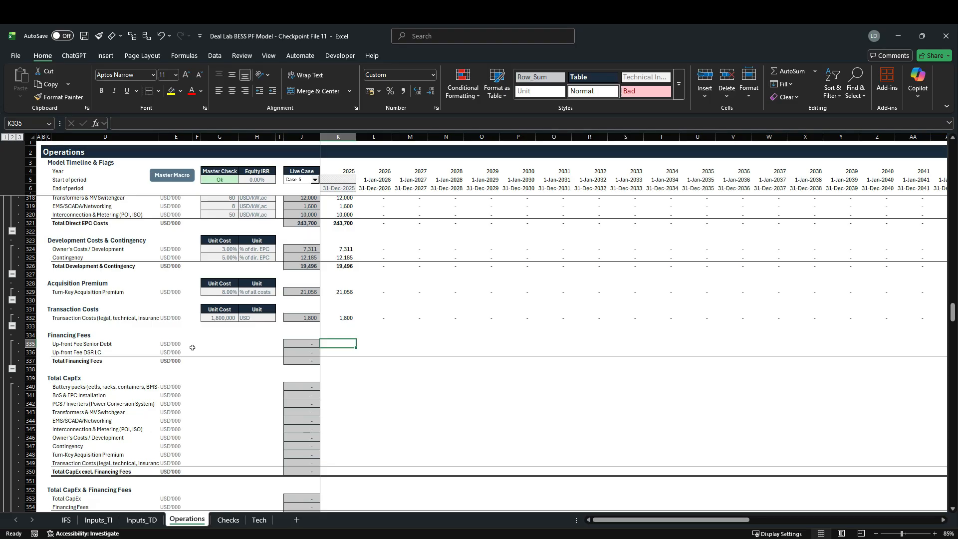
pyautogui.hotkey('shift', 'Down')
pyautogui.hotkey('ctrl', 'shift', 'Right')
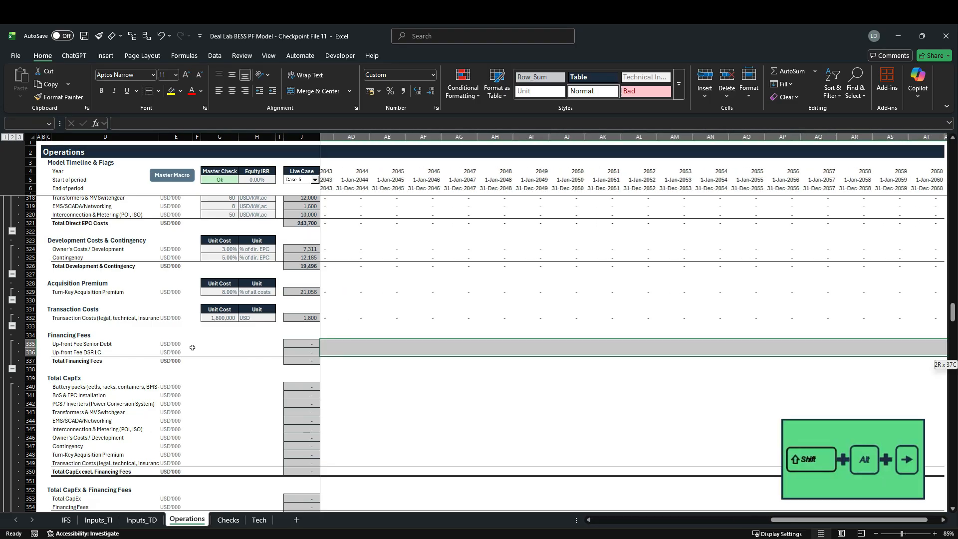
pyautogui.hotkey('shift', 'Left')
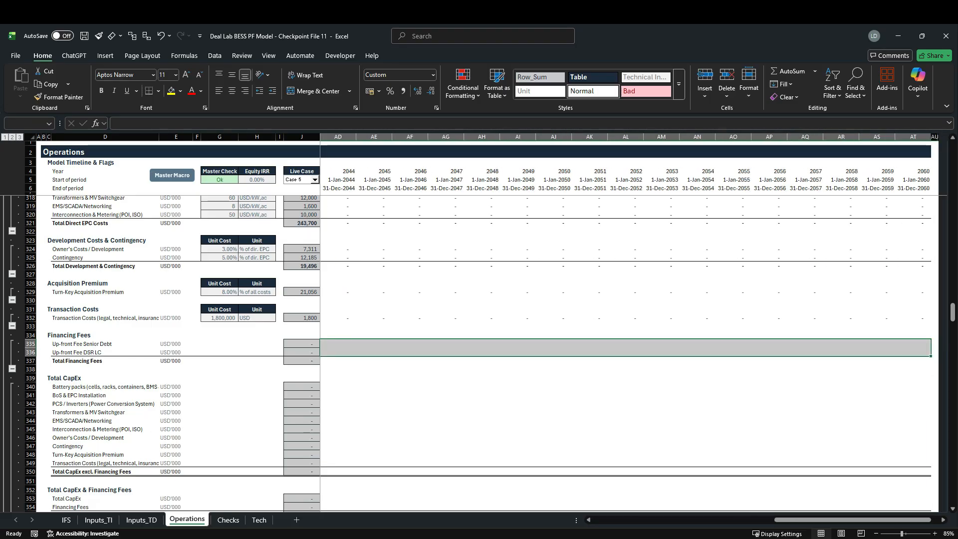
pyautogui.click(171, 91)
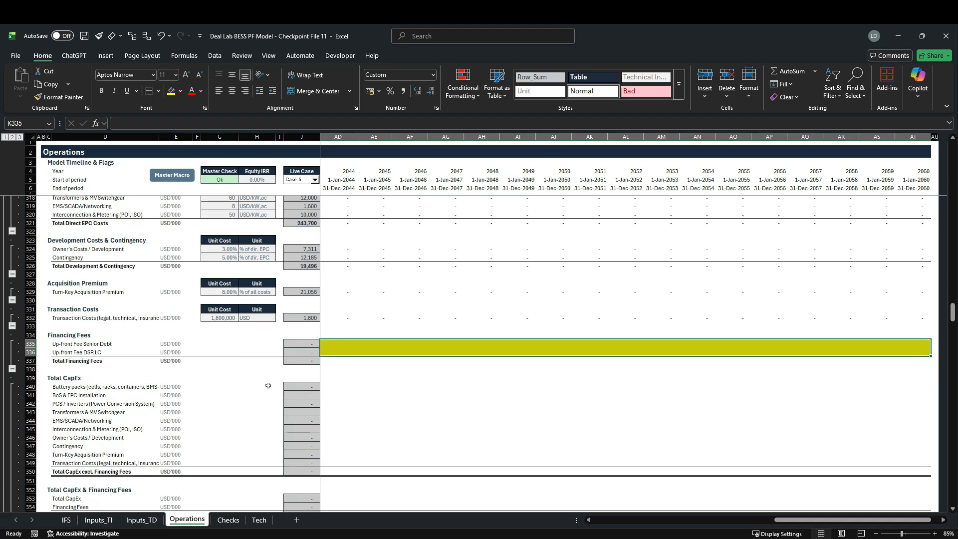
# Total the Financing Fees in K337 with =SUM(K335:K336) and fill the total across the timeline
pyautogui.click(312, 355)
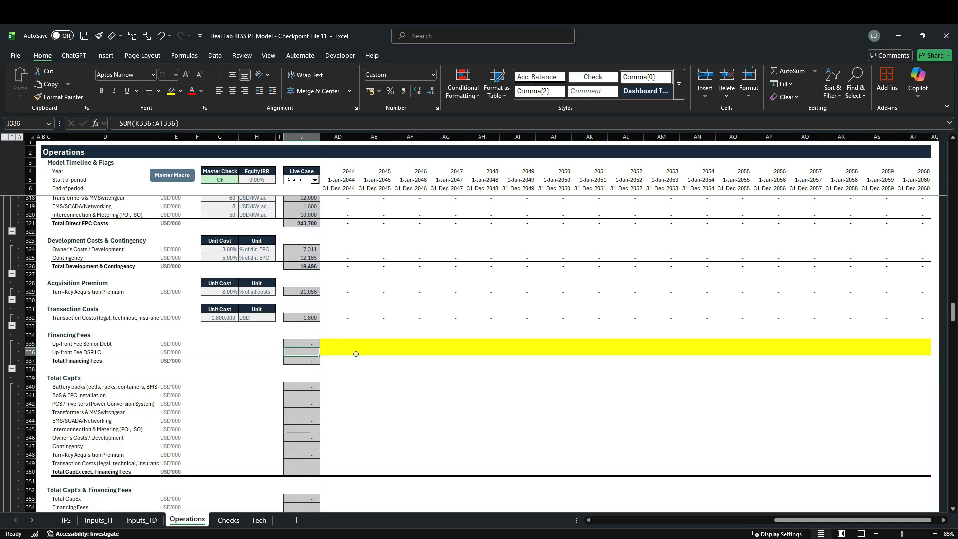
pyautogui.press('Right')
pyautogui.press('Down')
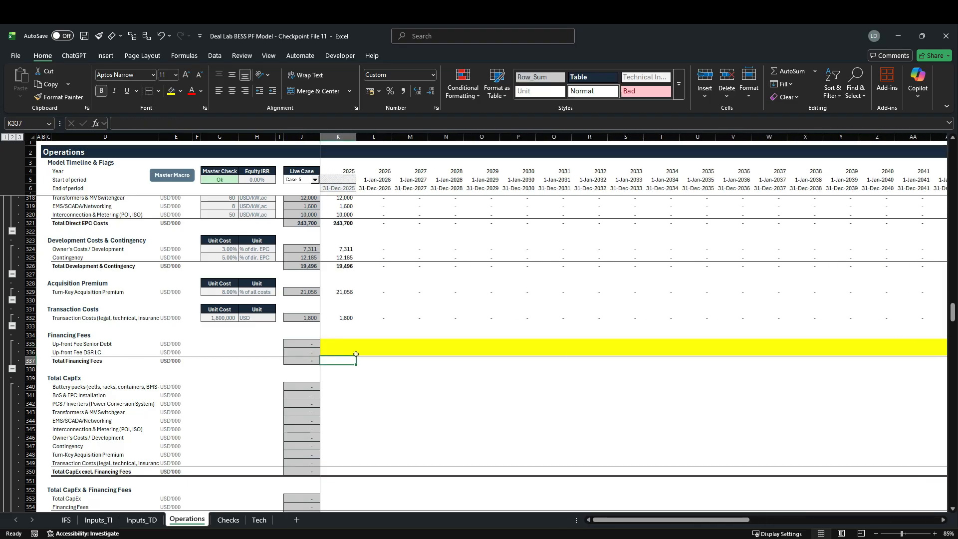
pyautogui.write('=SUM(')
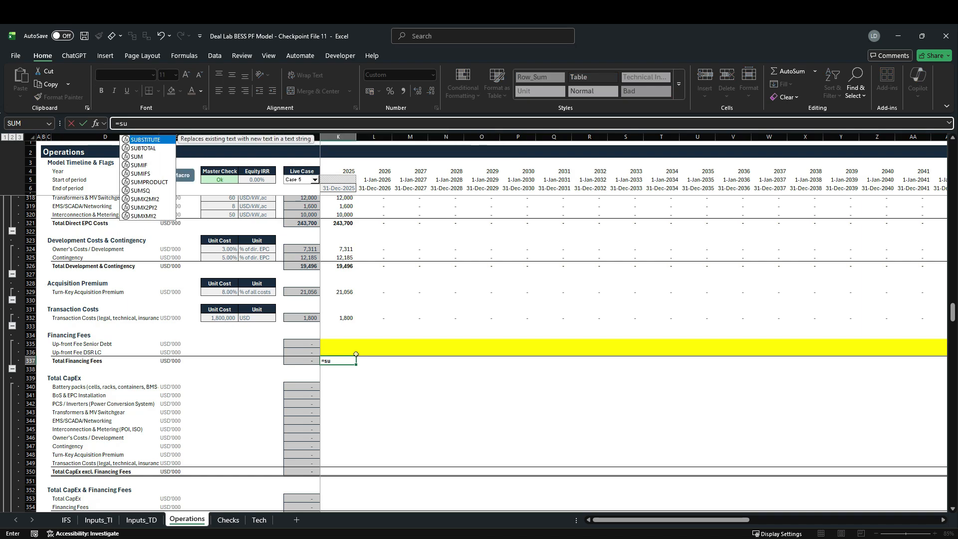
pyautogui.moveTo(344, 345); pyautogui.dragTo(344, 352)
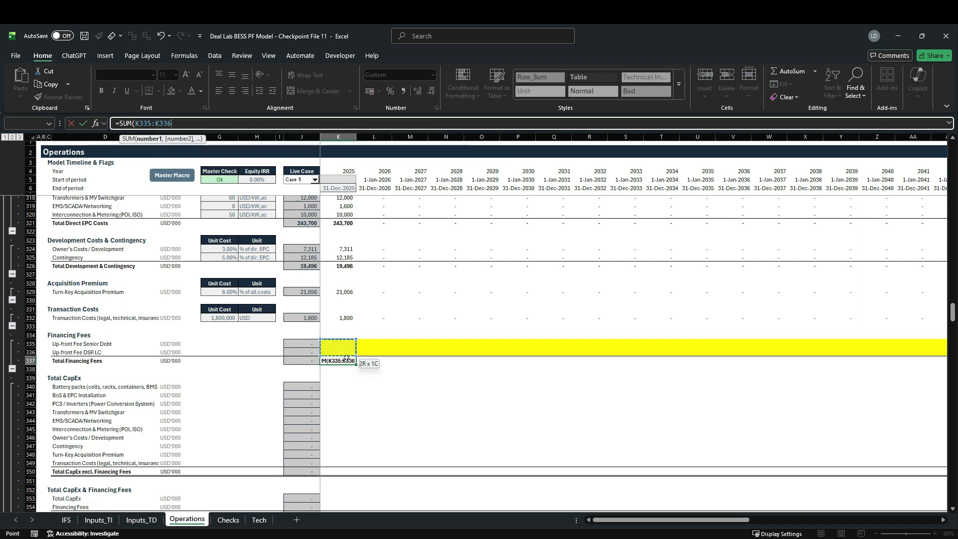
pyautogui.hotkey('shift', 'alt', 'Right')
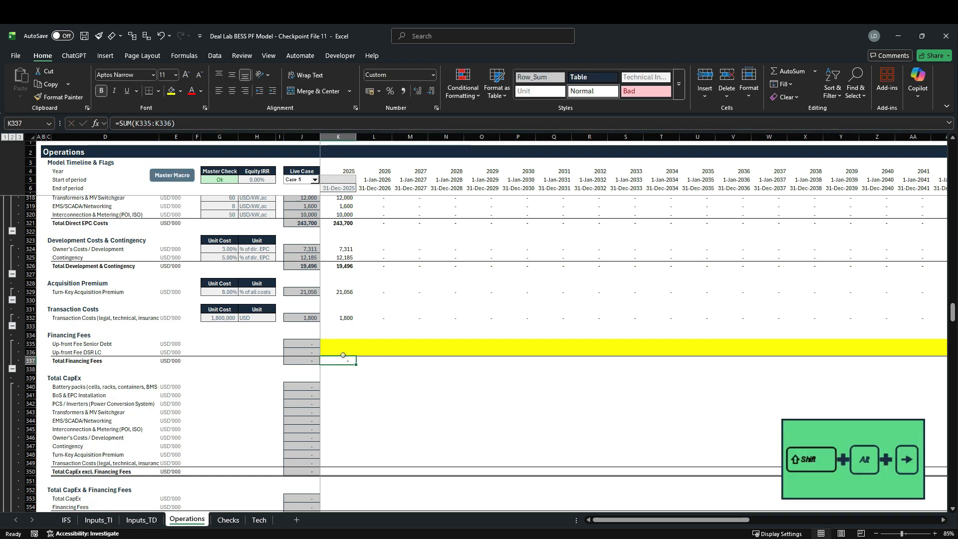
pyautogui.hotkey('shift', 'ctrl', 'Right')
pyautogui.hotkey('ctrl', 'r')
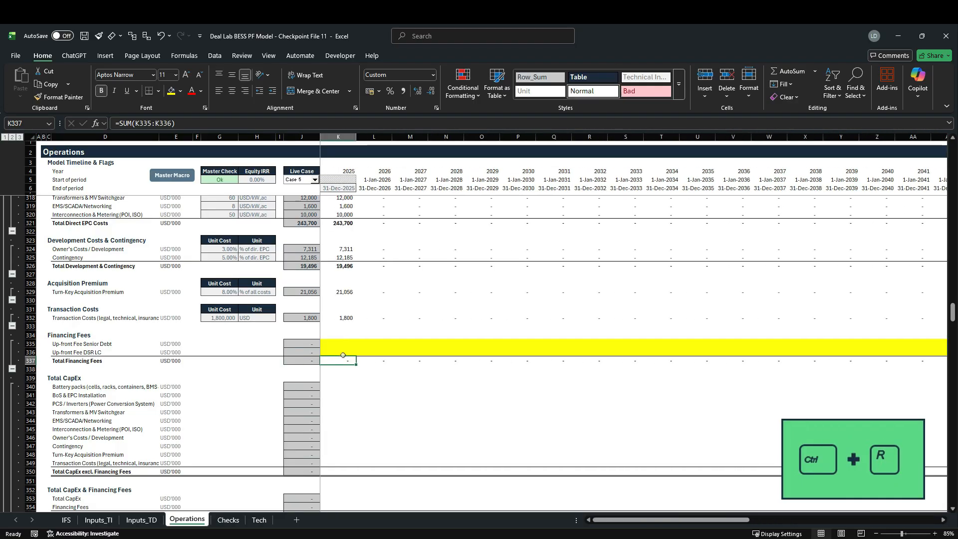
# Inspect the 2025 Battery packs formula under Uses of Funds on the IFS sheet, then return to the Operations sheet
pyautogui.scroll(-2, 342, 355)
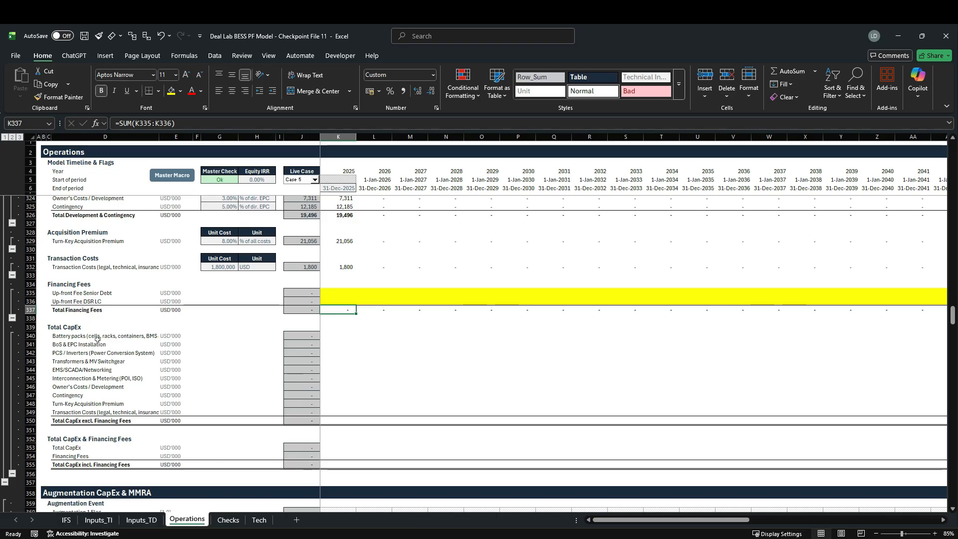
pyautogui.click(67, 520)
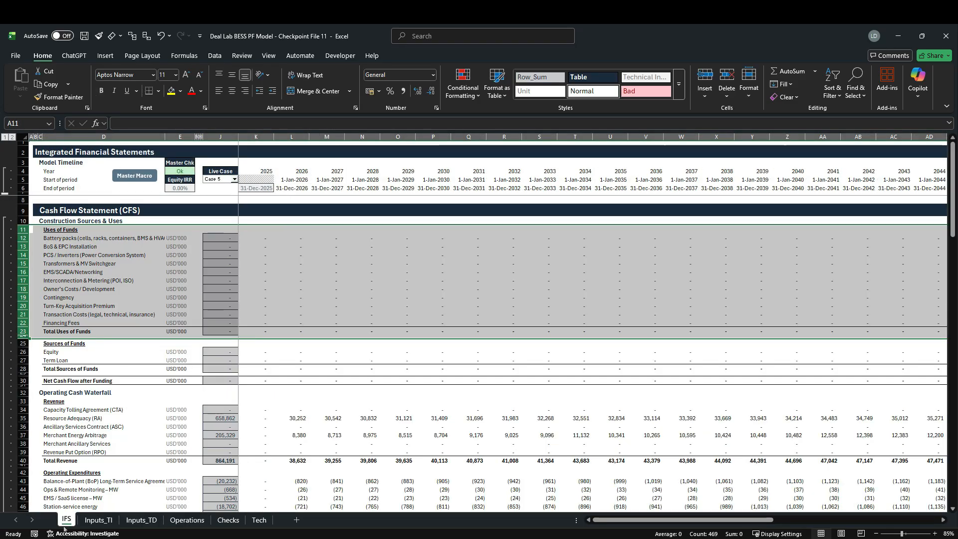
pyautogui.click(266, 239)
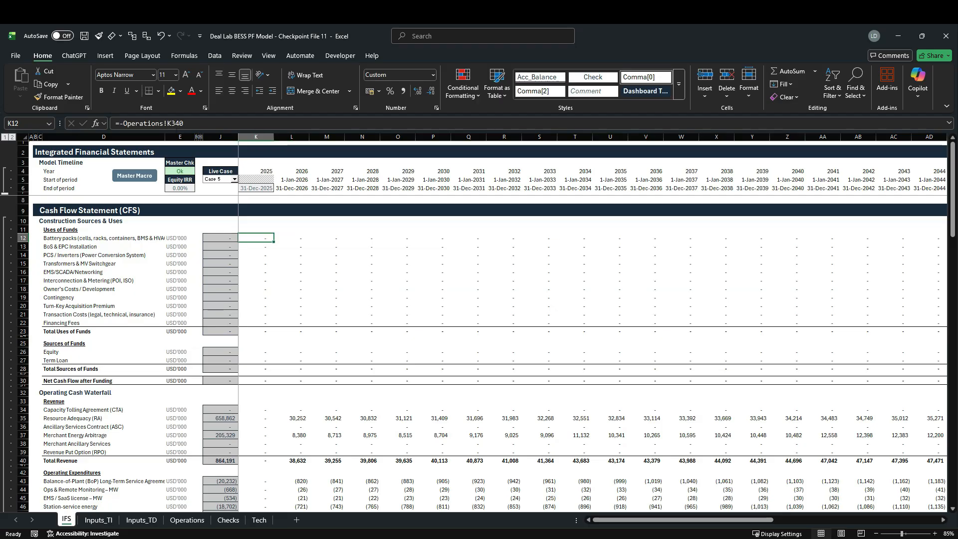
pyautogui.click(187, 520)
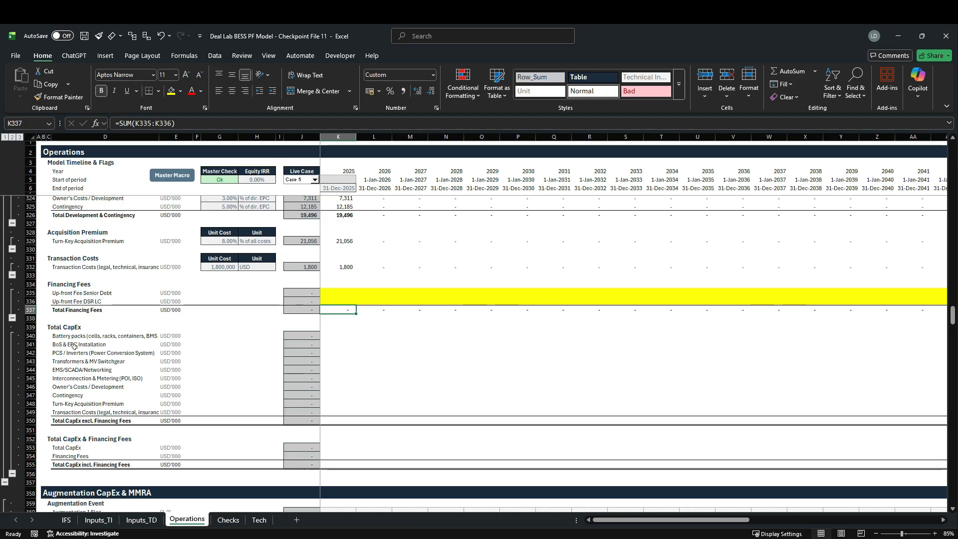
# Link the 2025 Battery packs line under Total CapEx, K340, to the Direct EPC cost with =K315
pyautogui.scroll(5, 294, 383)
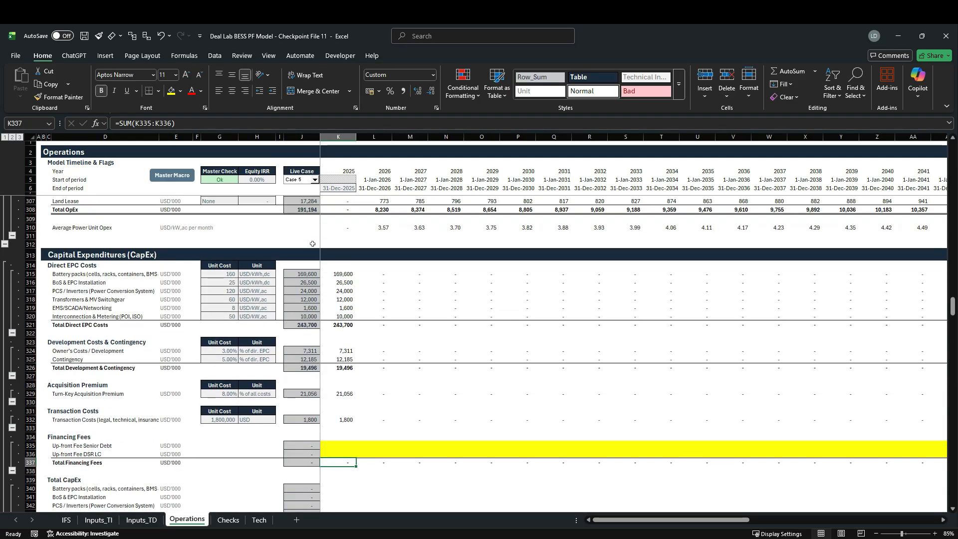
pyautogui.scroll(-4, 319, 349)
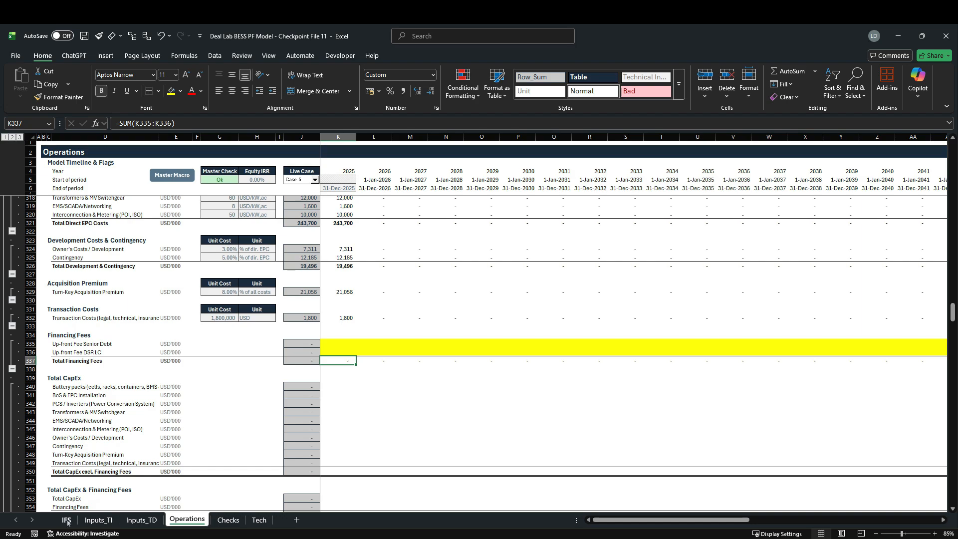
pyautogui.click(332, 387)
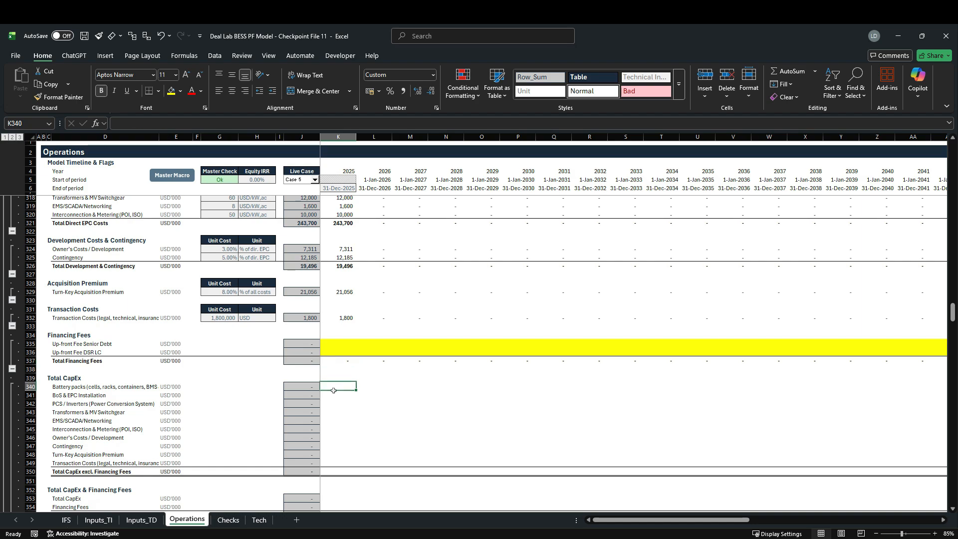
pyautogui.scroll(2, 199, 419)
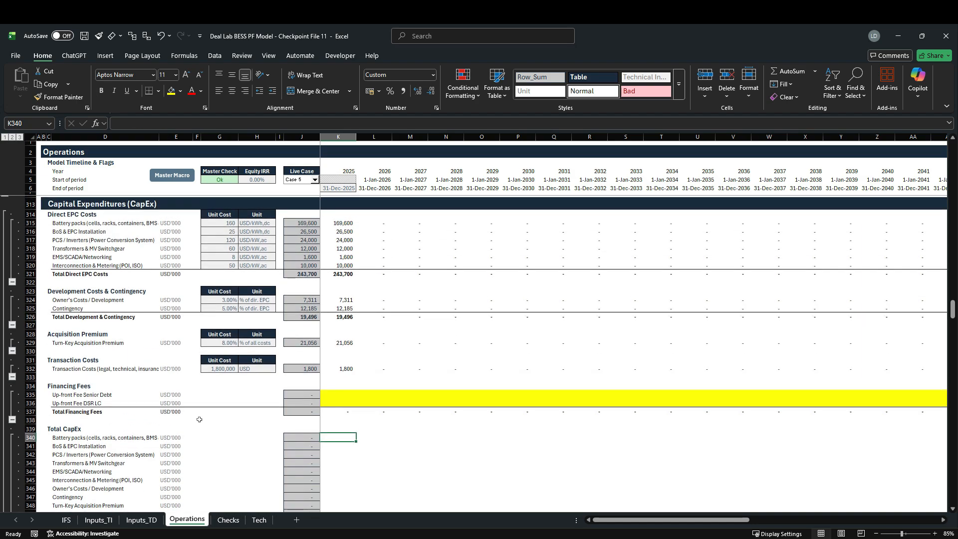
pyautogui.write('=')
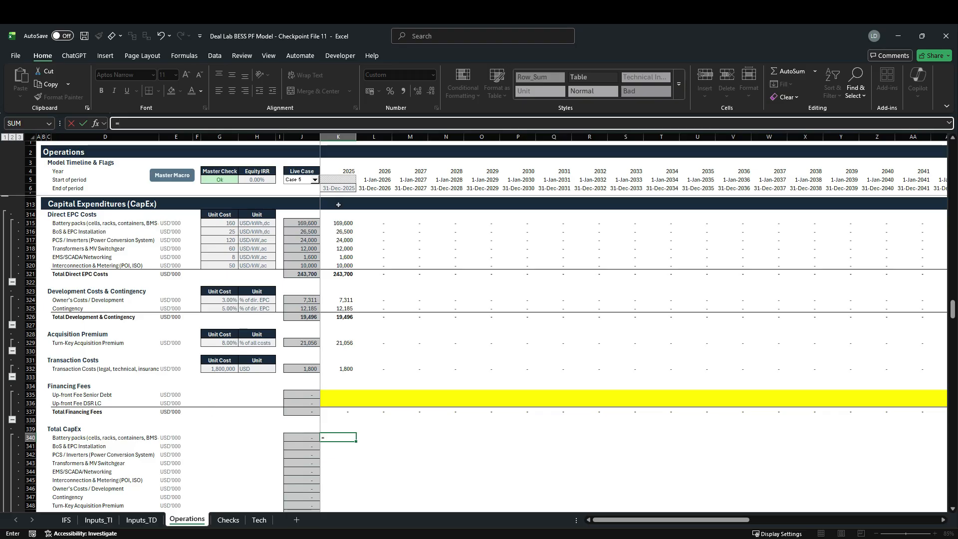
pyautogui.click(339, 223)
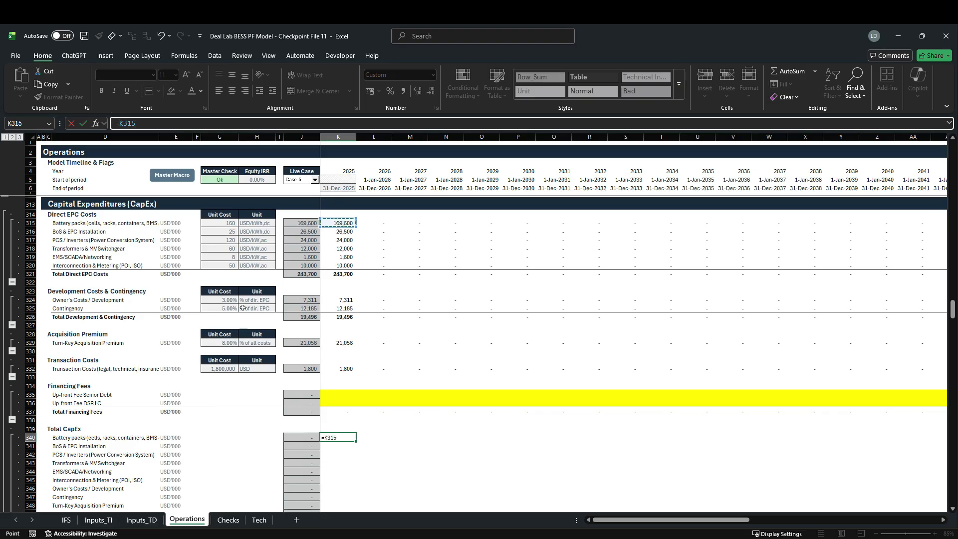
pyautogui.hotkey('ctrl', 'Return')
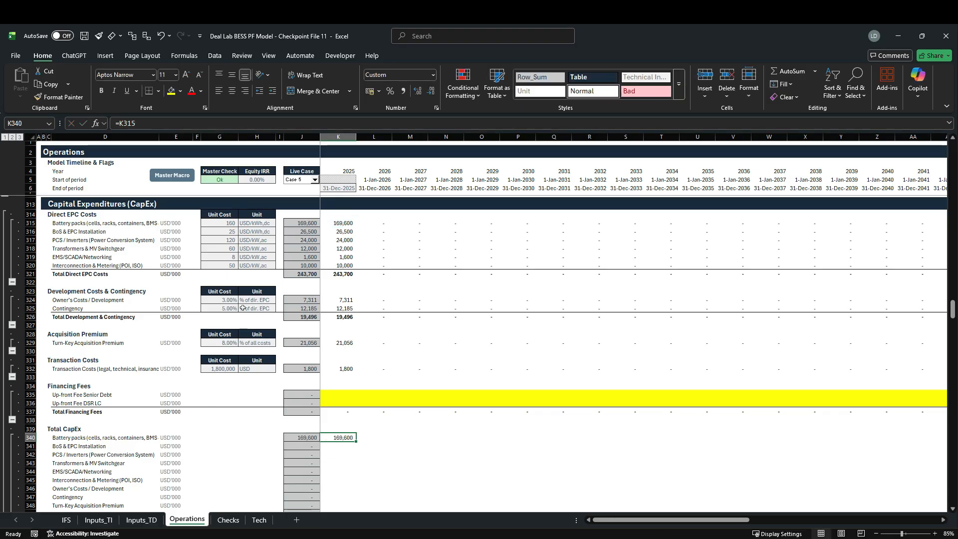
# Fill the K340 formula down to K345 to cover the remaining Direct EPC lines through Interconnection & Metering
pyautogui.scroll(-3, 223, 345)
pyautogui.hotkey('shift', 'Down')
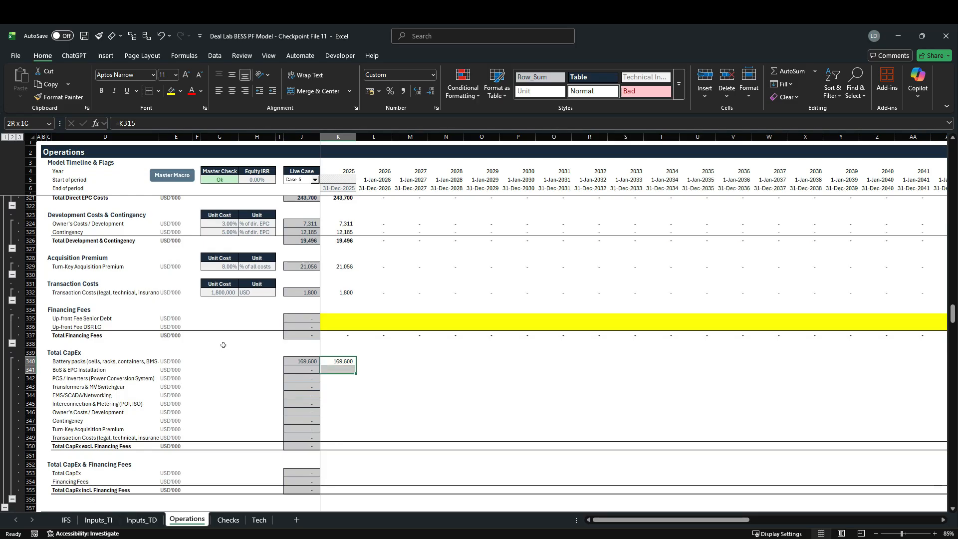
pyautogui.hotkey('shift', 'Down')
pyautogui.hotkey('shift', 'Down')
pyautogui.hotkey('shift', 'Down')
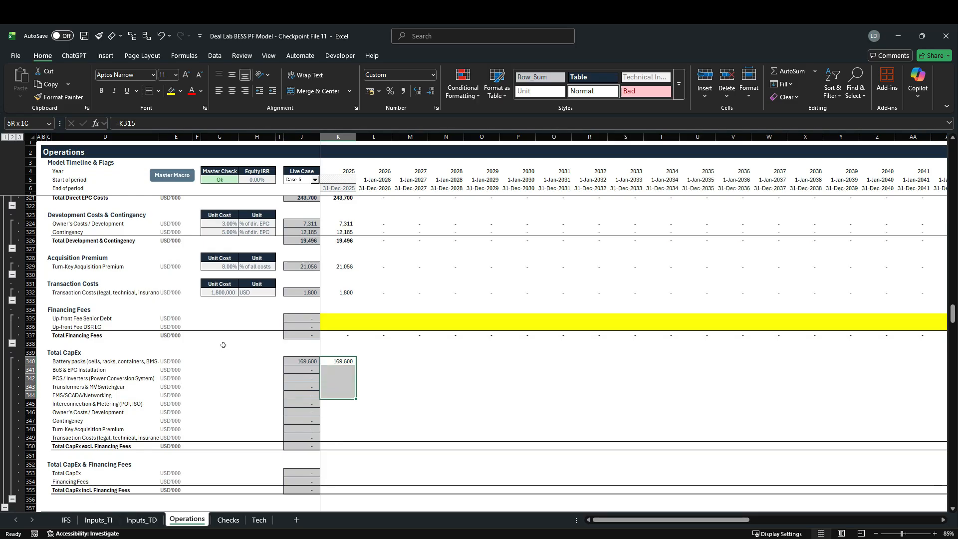
pyautogui.scroll(2, 223, 345)
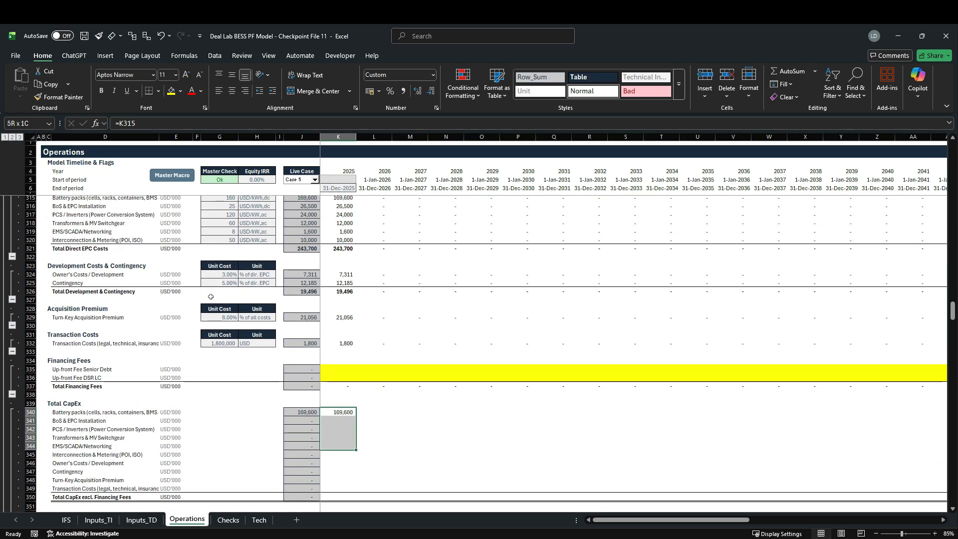
pyautogui.hotkey('shift', 'Down')
pyautogui.hotkey('ctrl', 'd')
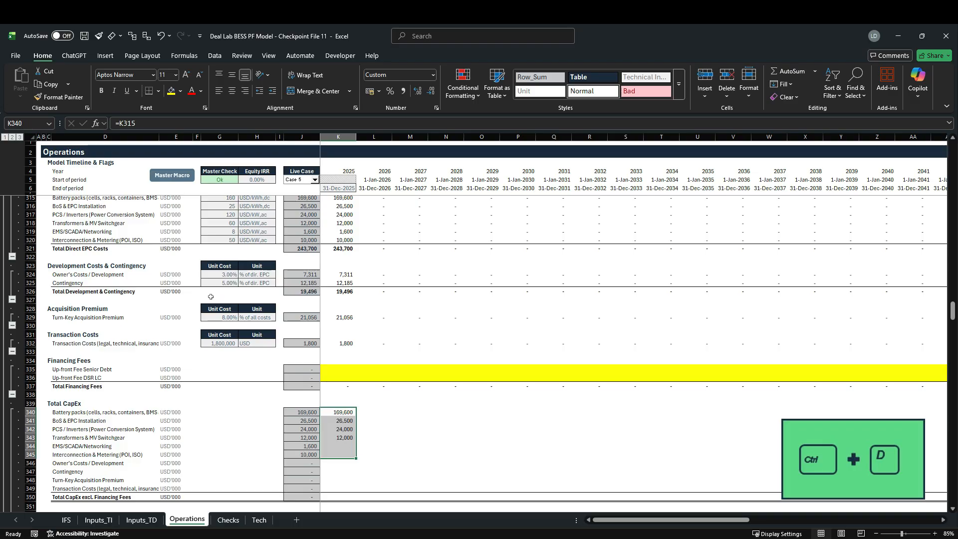
# Link Owner's Costs / Development in K346 with =K324 and fill the formula down to Contingency in K347
pyautogui.press('Down')
pyautogui.press('Down')
pyautogui.press('Down')
pyautogui.press('Down')
pyautogui.press('Down')
pyautogui.press('Down')
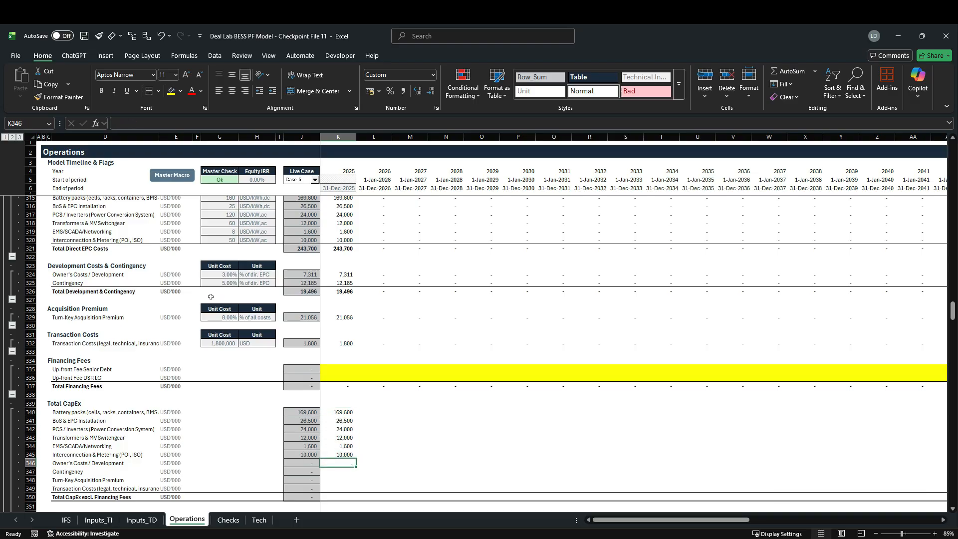
pyautogui.write('=')
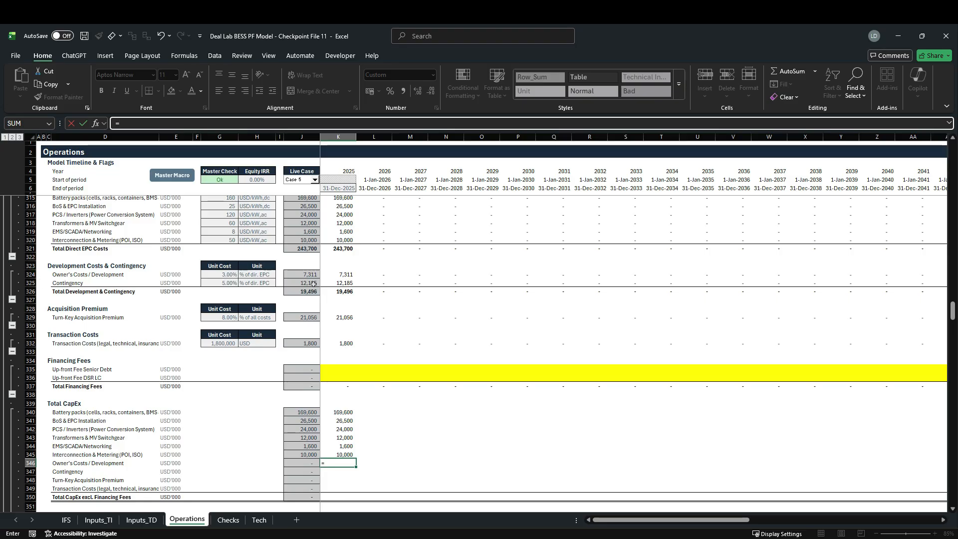
pyautogui.click(337, 275)
pyautogui.press('Return')
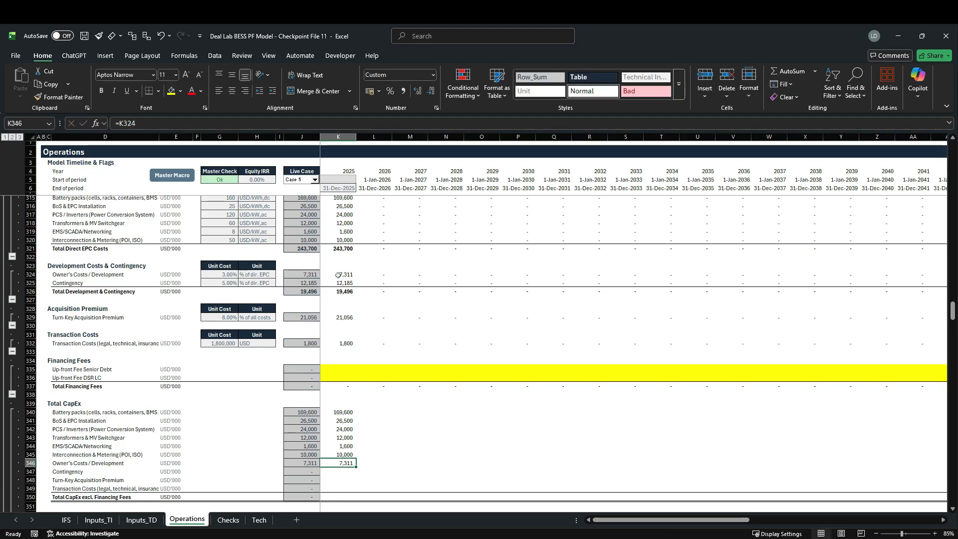
pyautogui.hotkey('ctrl', 'd')
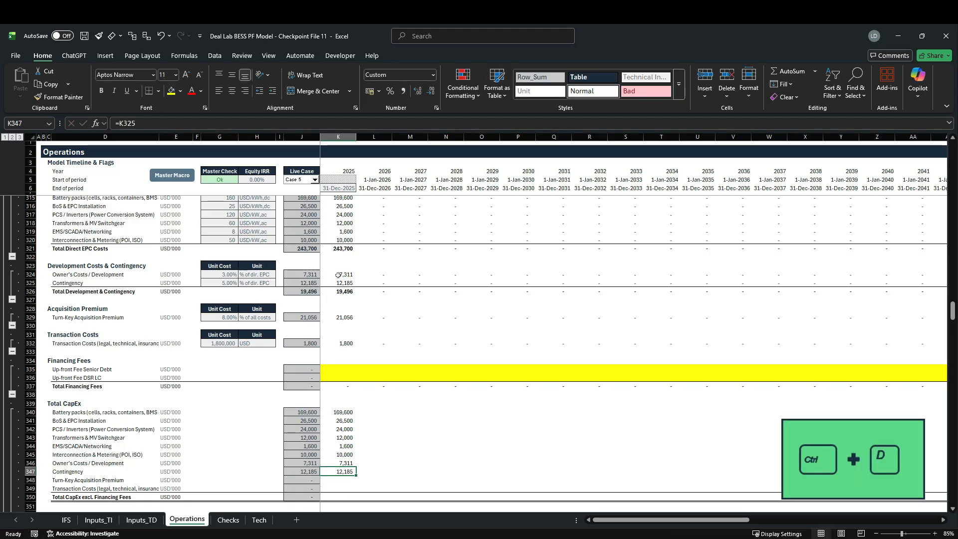
# Link Turn-Key Acquisition Premium in K348 with =K329 and Transaction Costs in K349 with =K332
pyautogui.press('Down')
pyautogui.write('=')
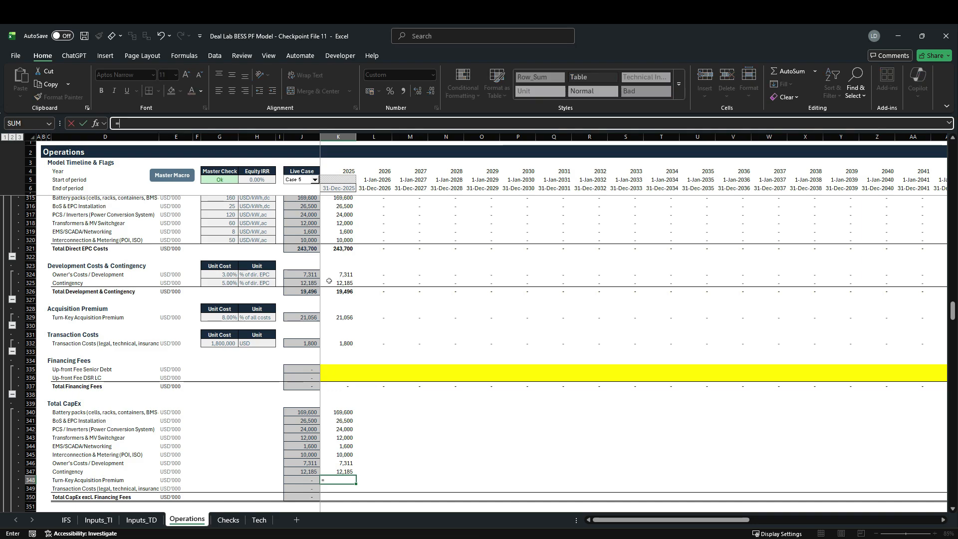
pyautogui.click(342, 318)
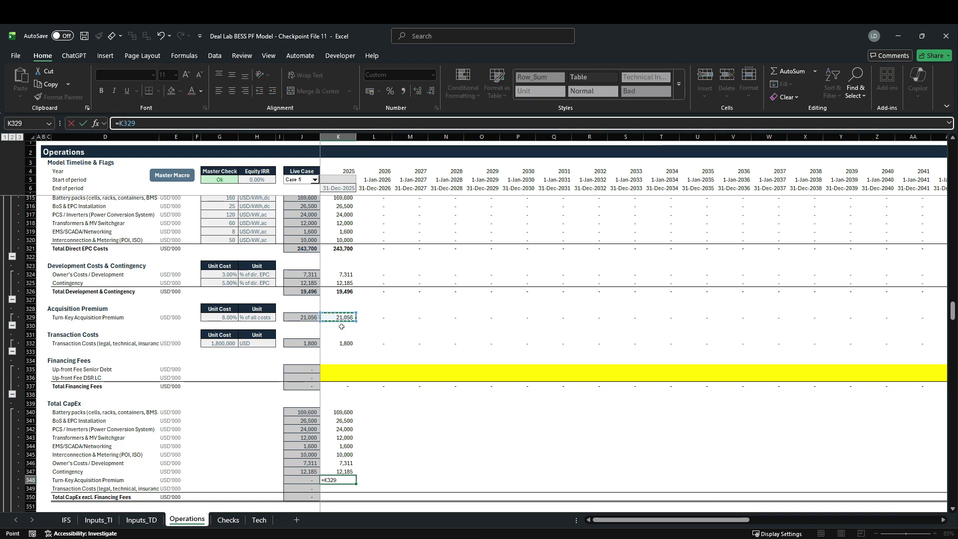
pyautogui.press('Return')
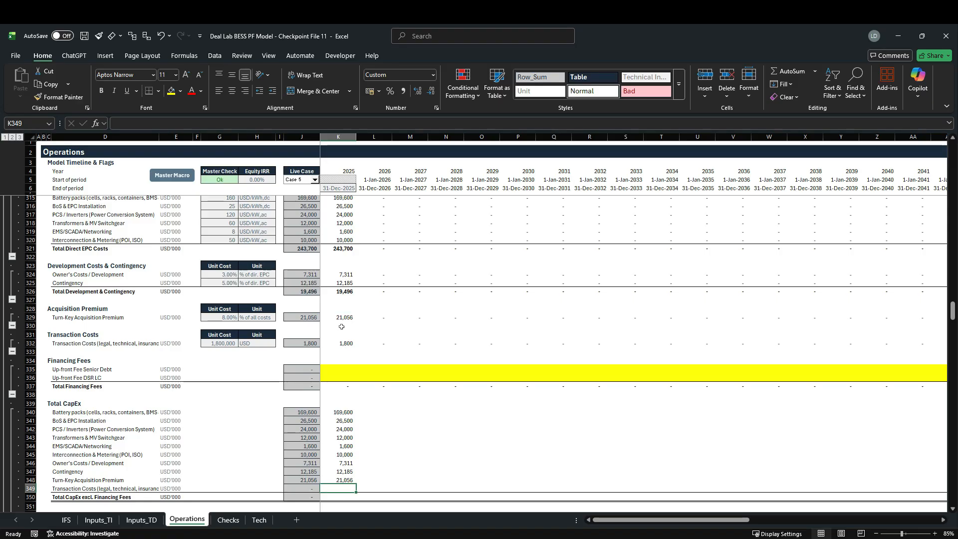
pyautogui.write('=')
pyautogui.click(342, 344)
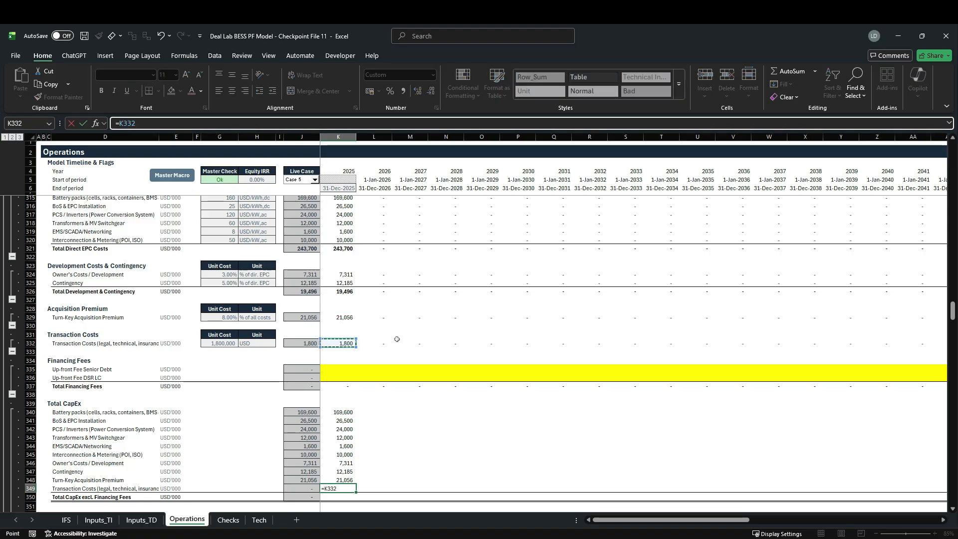
pyautogui.press('Return')
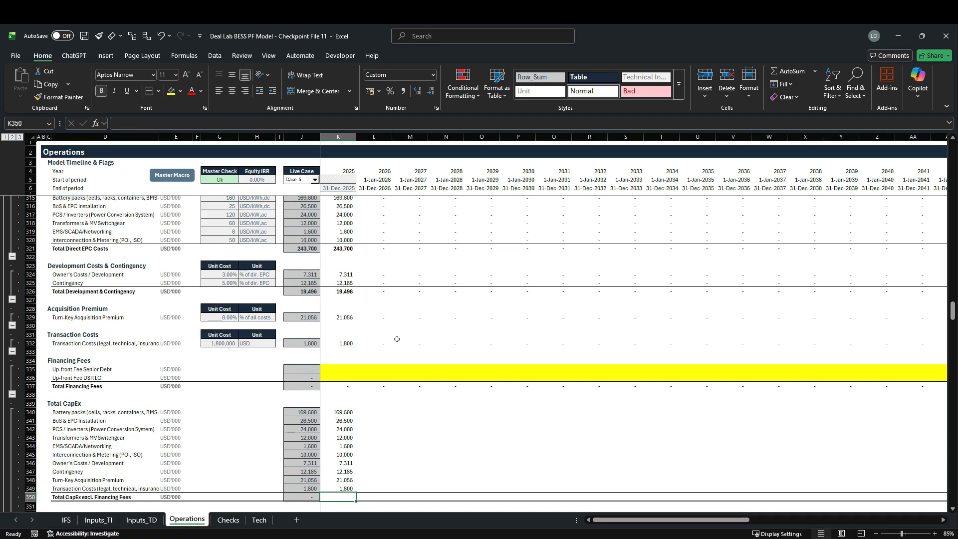
# Sum the 2025 Total CapEx excl. Financing Fees in K350 with =SUM(K340:K349)
pyautogui.scroll(-5, 306, 348)
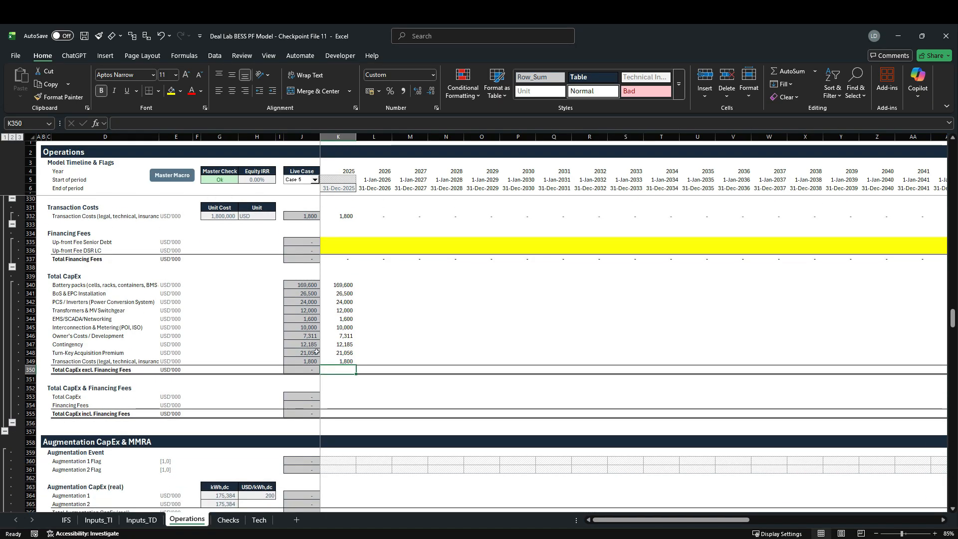
pyautogui.hotkey('alt', 'shift', '=')
pyautogui.hotkey('ctrl', 'Return')
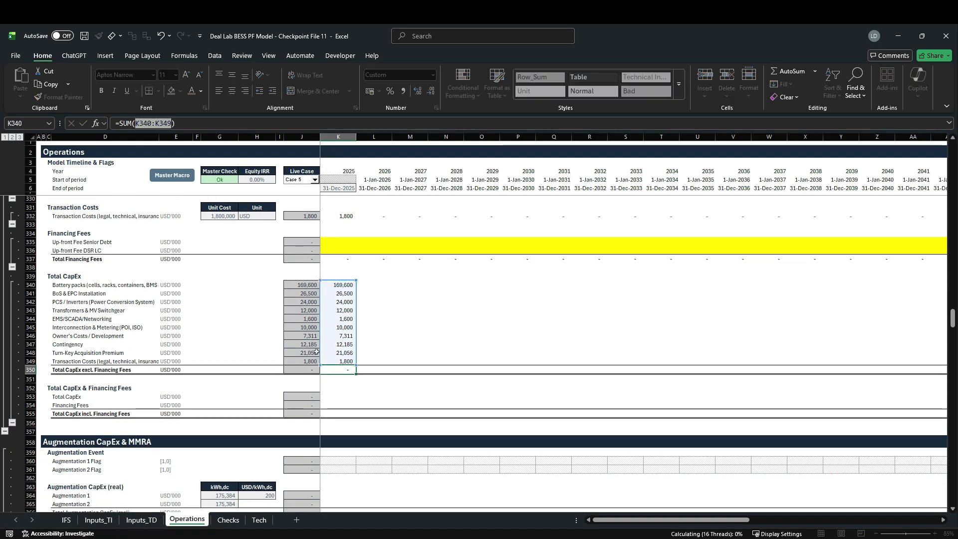
# Fill the Total CapEx formulas in K340:K350 across the timeline through 2060
pyautogui.hotkey('shift', 'Up')
pyautogui.hotkey('shift', 'Up')
pyautogui.hotkey('shift', 'Up')
pyautogui.hotkey('shift', 'Up')
pyautogui.hotkey('shift', 'Up')
pyautogui.hotkey('shift', 'Up')
pyautogui.hotkey('shift', 'Up')
pyautogui.hotkey('shift', 'Up')
pyautogui.hotkey('shift', 'Up')
pyautogui.hotkey('shift', 'Up')
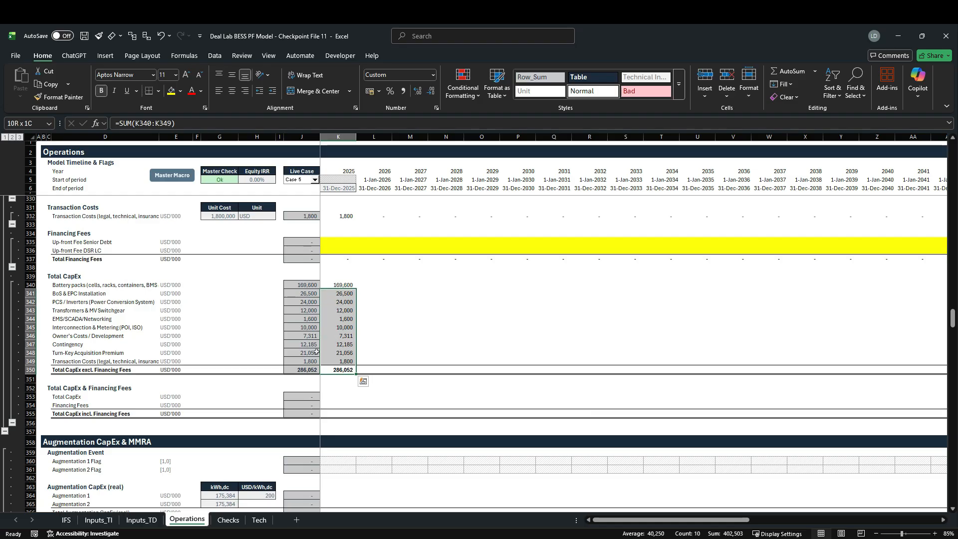
pyautogui.hotkey('ctrl', 'q')
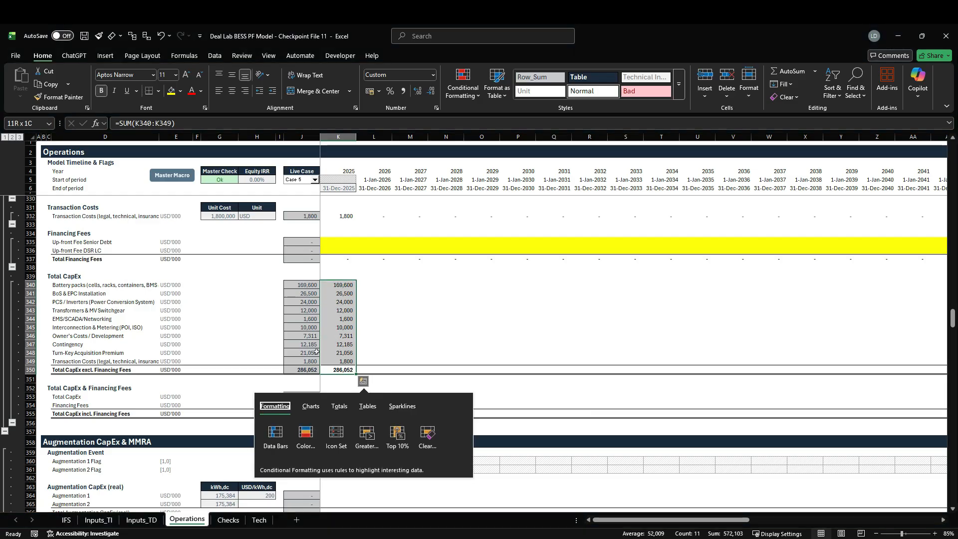
pyautogui.press('Right')
pyautogui.press('Escape')
pyautogui.hotkey('ctrl', 'shift', 'Right')
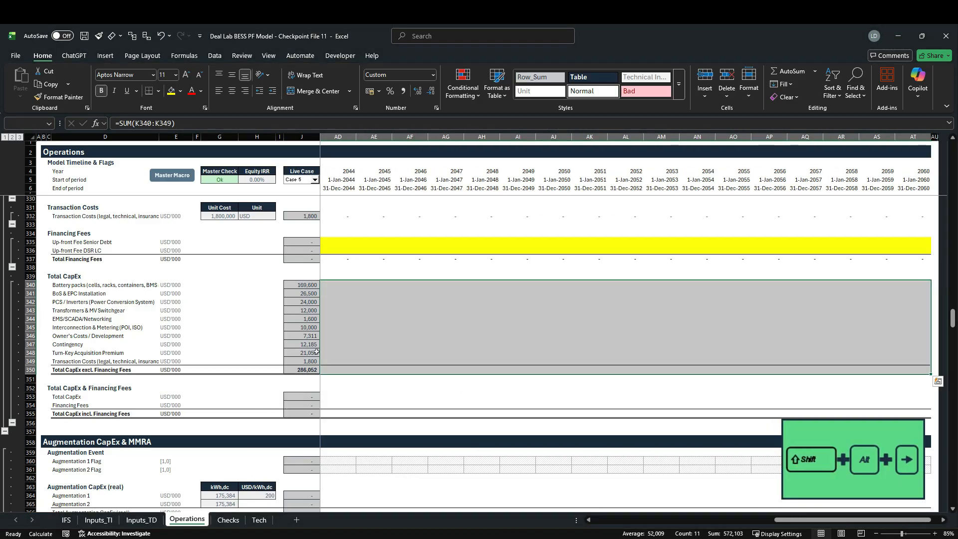
pyautogui.hotkey('ctrl', 'r')
pyautogui.hotkey('shift', 'BackSpace')
pyautogui.hotkey('alt', 'h')
pyautogui.press('o')
pyautogui.press('i')
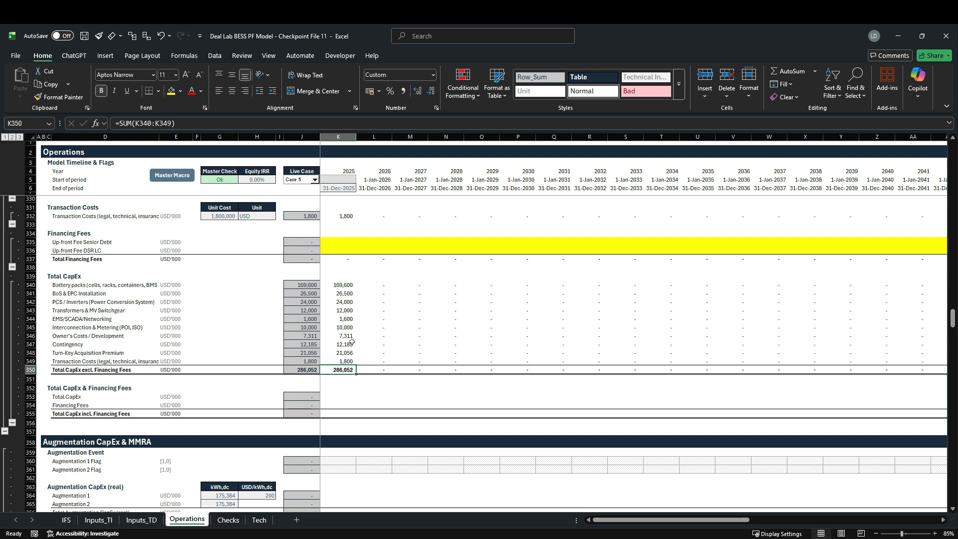
# Switch the Live Case to Case 15
pyautogui.click(315, 180)
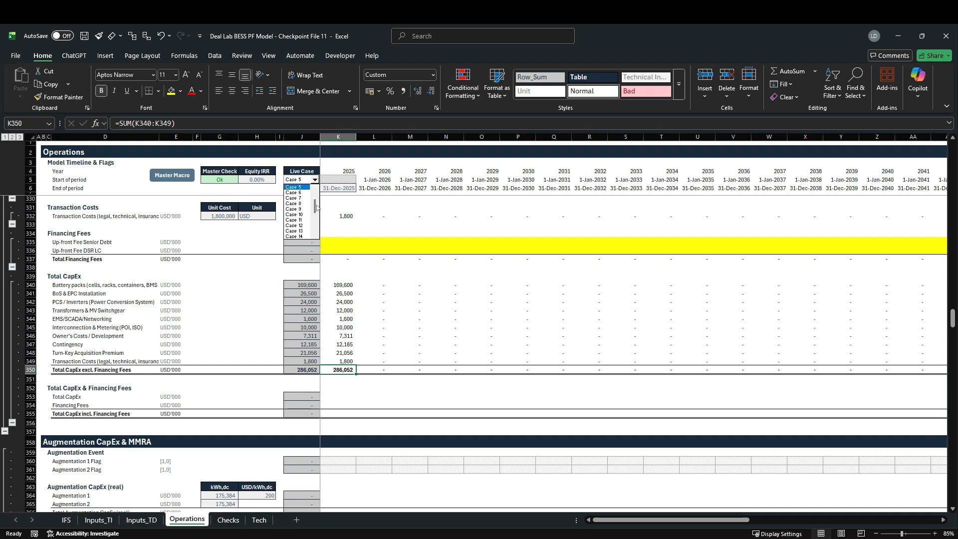
pyautogui.moveTo(317, 207); pyautogui.dragTo(316, 210)
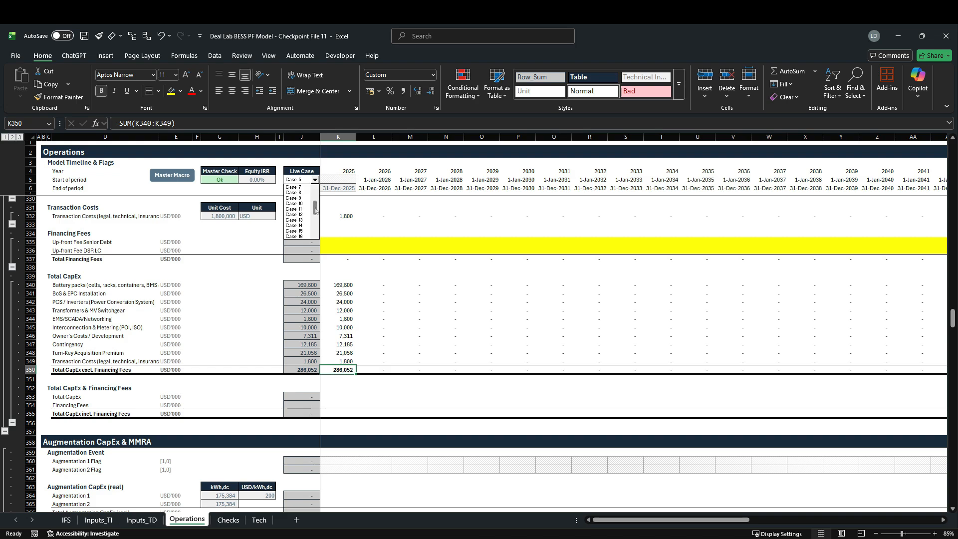
pyautogui.click(303, 232)
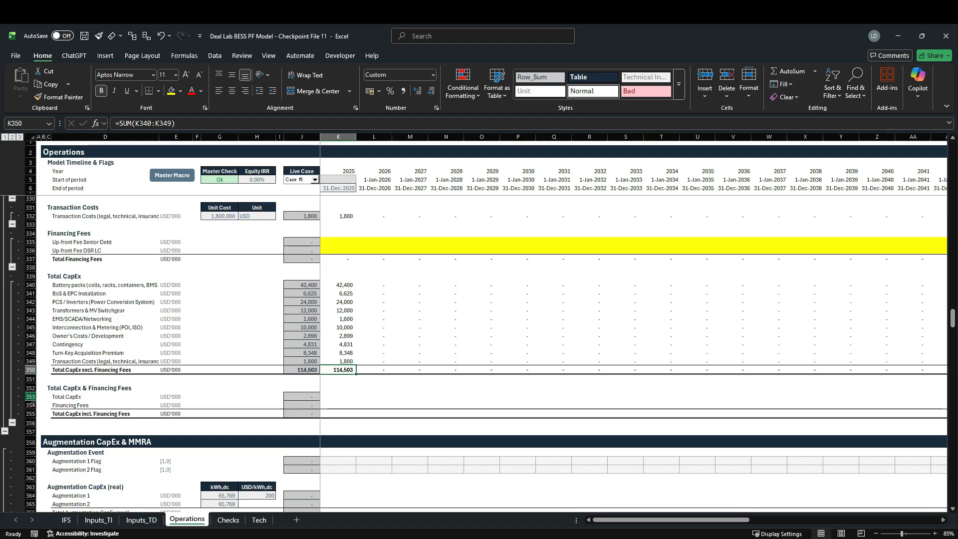
# Link the 2025 Total CapEx line under Total CapEx & Financing Fees, K353, with =K350
pyautogui.click(334, 396)
pyautogui.write('=')
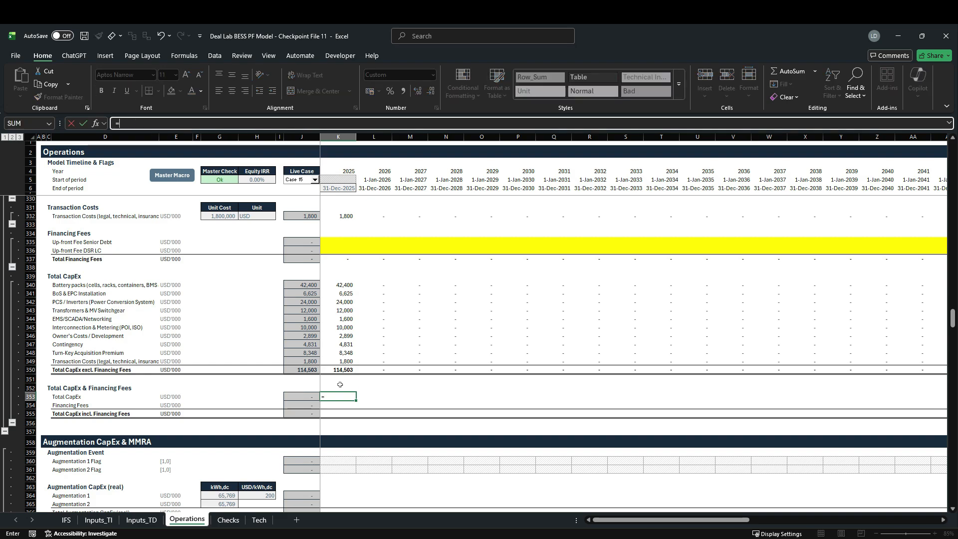
pyautogui.press('Up')
pyautogui.press('Up')
pyautogui.press('Up')
pyautogui.hotkey('ctrl', 'Return')
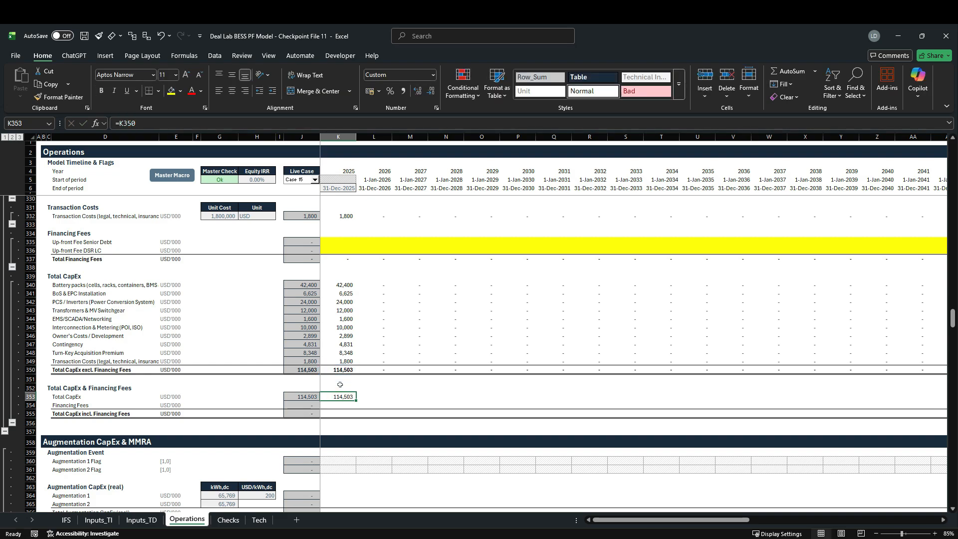
# Link the 2025 Financing Fees line in K354 to Total Financing Fees with =K337
pyautogui.press('Down')
pyautogui.write('=')
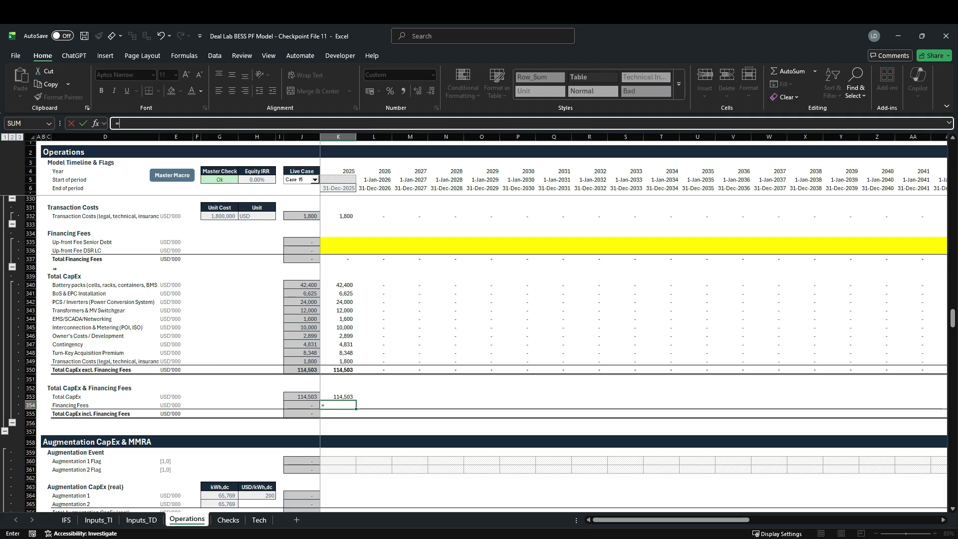
pyautogui.click(338, 259)
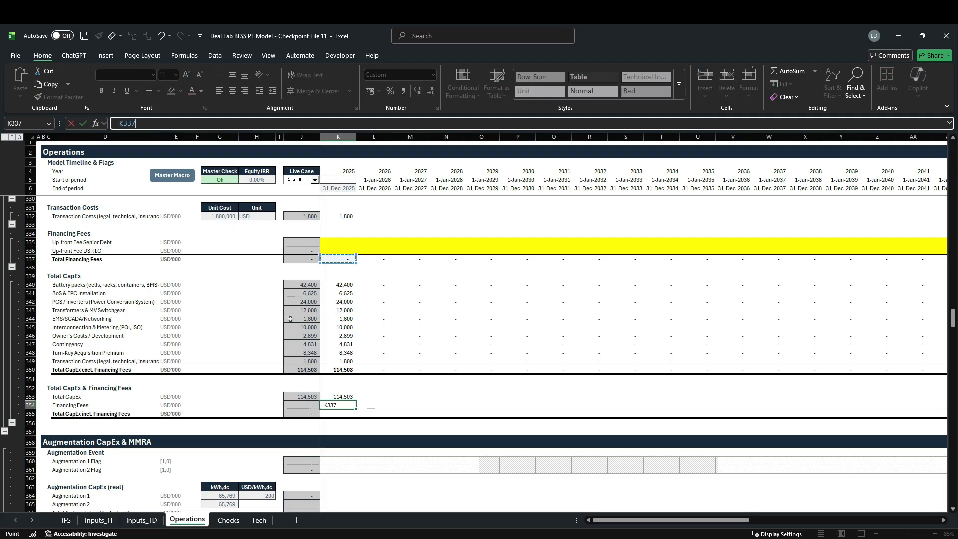
pyautogui.hotkey('ctrl', 'Return')
# Total the 2025 CapEx and Financing Fees lines in K355 with =SUM(K353:K354)
pyautogui.press('Down')
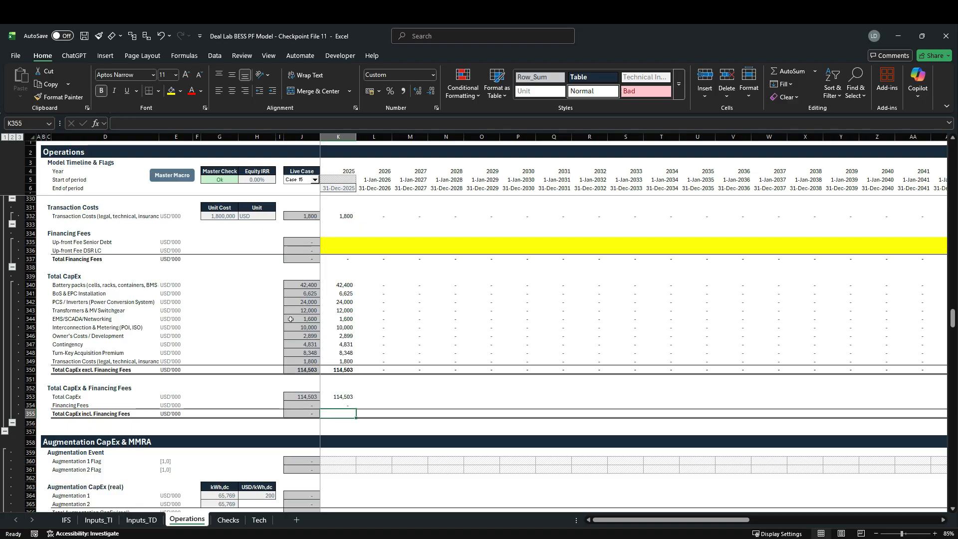
pyautogui.hotkey('alt', '=')
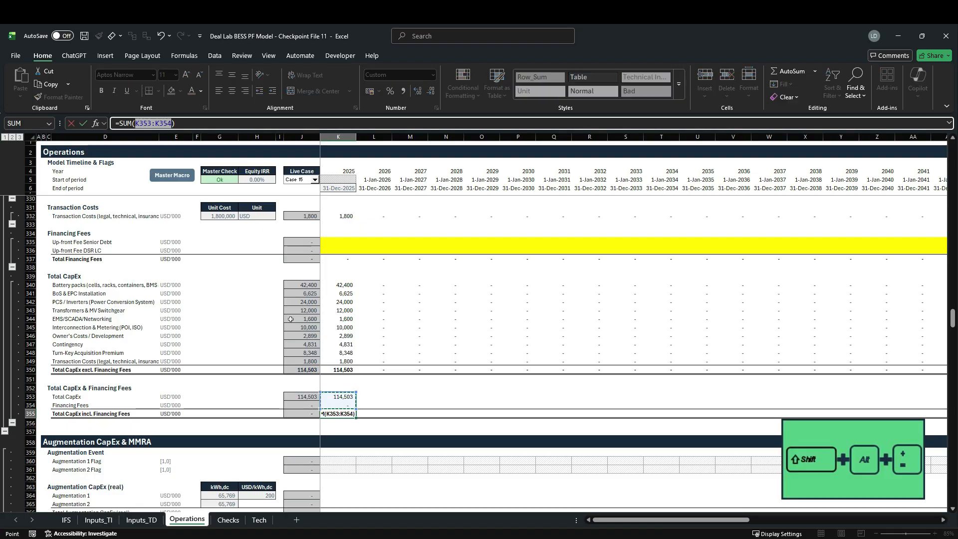
pyautogui.hotkey('ctrl', 'Return')
# Fill the Total CapEx & Financing Fees formulas in K353:K355 across the timeline through 2060
pyautogui.hotkey('shift', 'Up')
pyautogui.hotkey('shift', 'Up')
pyautogui.hotkey('ctrl', 'shift', 'Right')
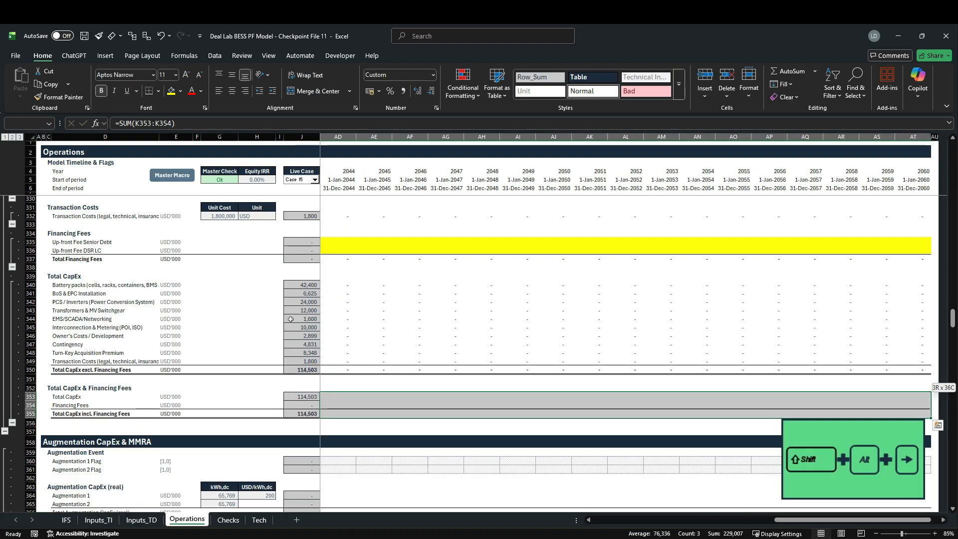
pyautogui.hotkey('shift', 'Left')
pyautogui.hotkey('ctrl', 'r')
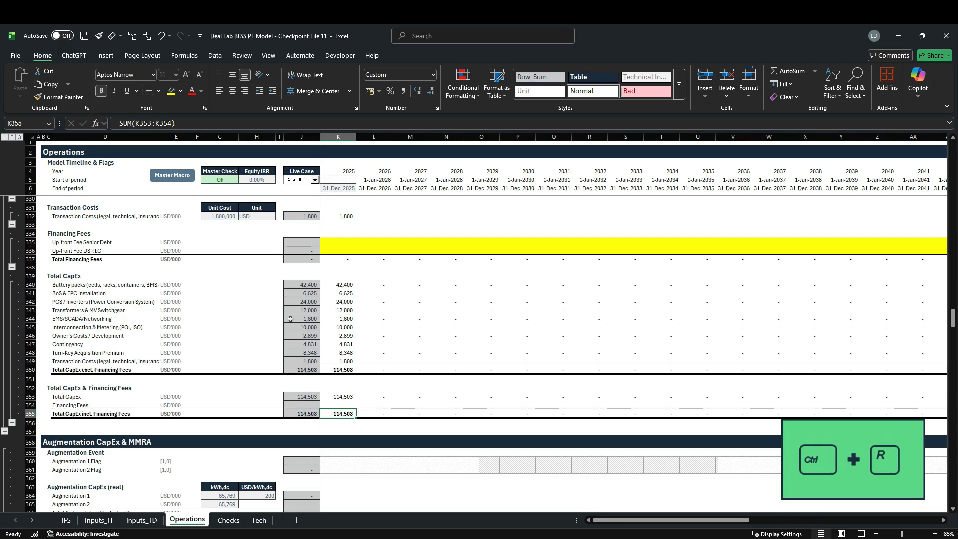
# Review how the CapEx lines feed the construction Uses of Funds in the IFS sheet's Cash Flow Statement
pyautogui.scroll(3, 290, 320)
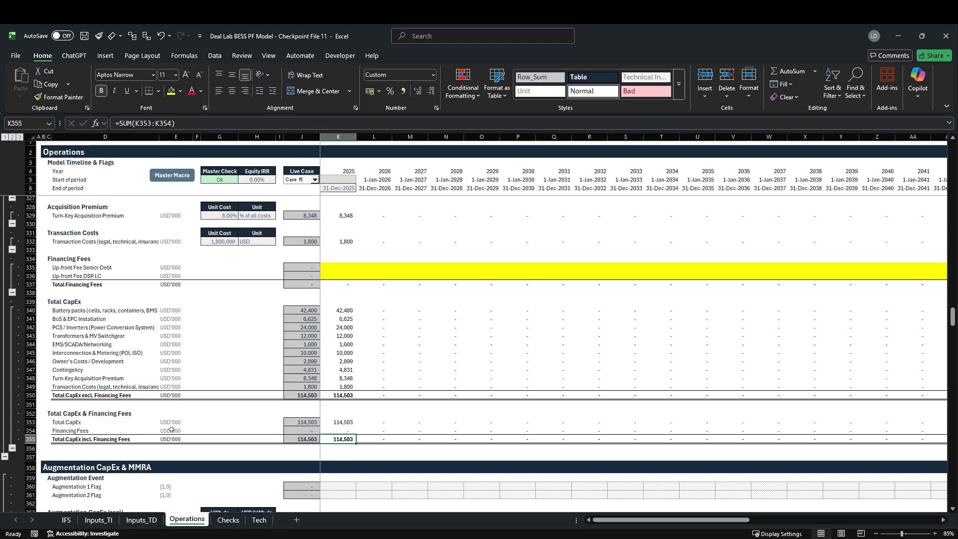
pyautogui.click(66, 519)
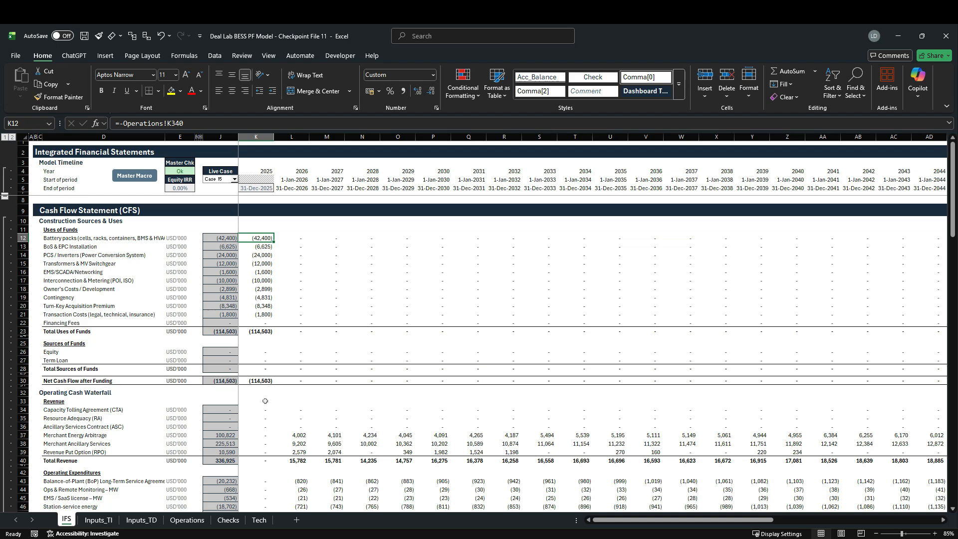
# Return to the Operations sheet and examine the Augmentation CapEx & MMRA section below the CapEx totals
pyautogui.hotkey('ctrl', 'pagedown')
pyautogui.hotkey('ctrl', 'pagedown')
pyautogui.hotkey('ctrl', 'pagedown')
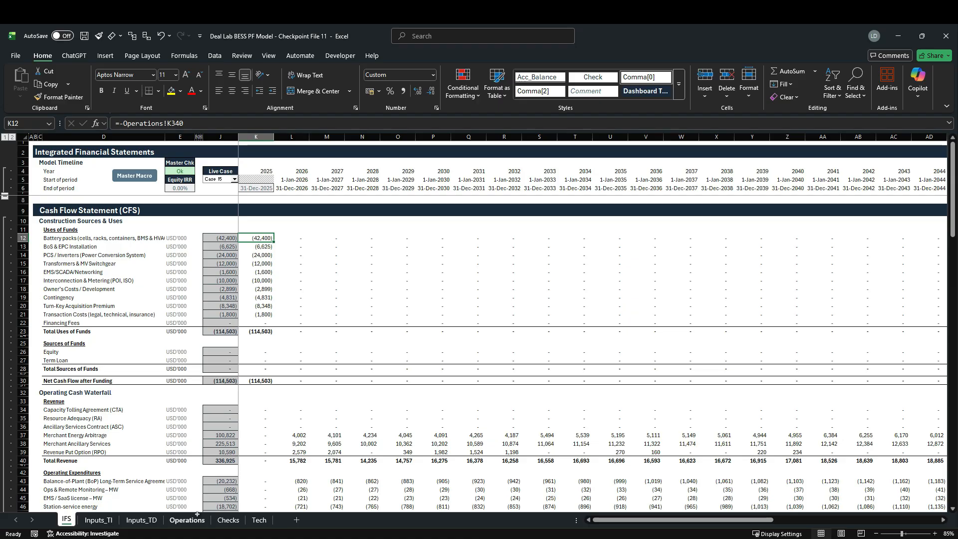
pyautogui.scroll(-10, 215, 434)
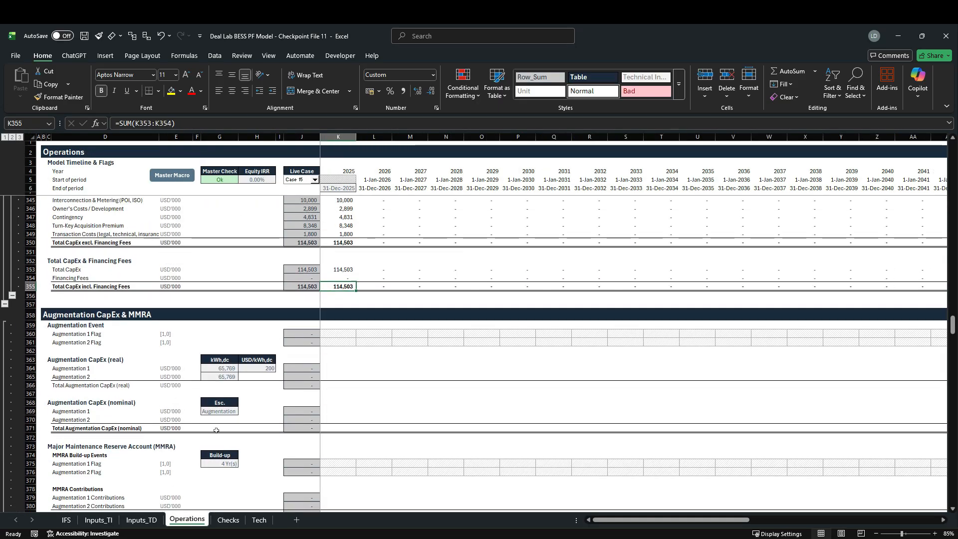
pyautogui.scroll(1, 216, 430)
pyautogui.scroll(-1, 216, 430)
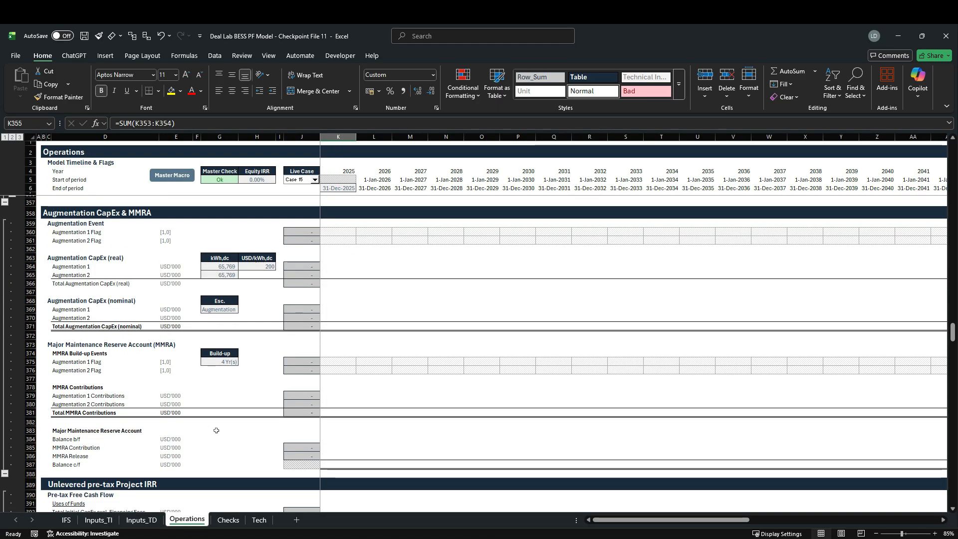